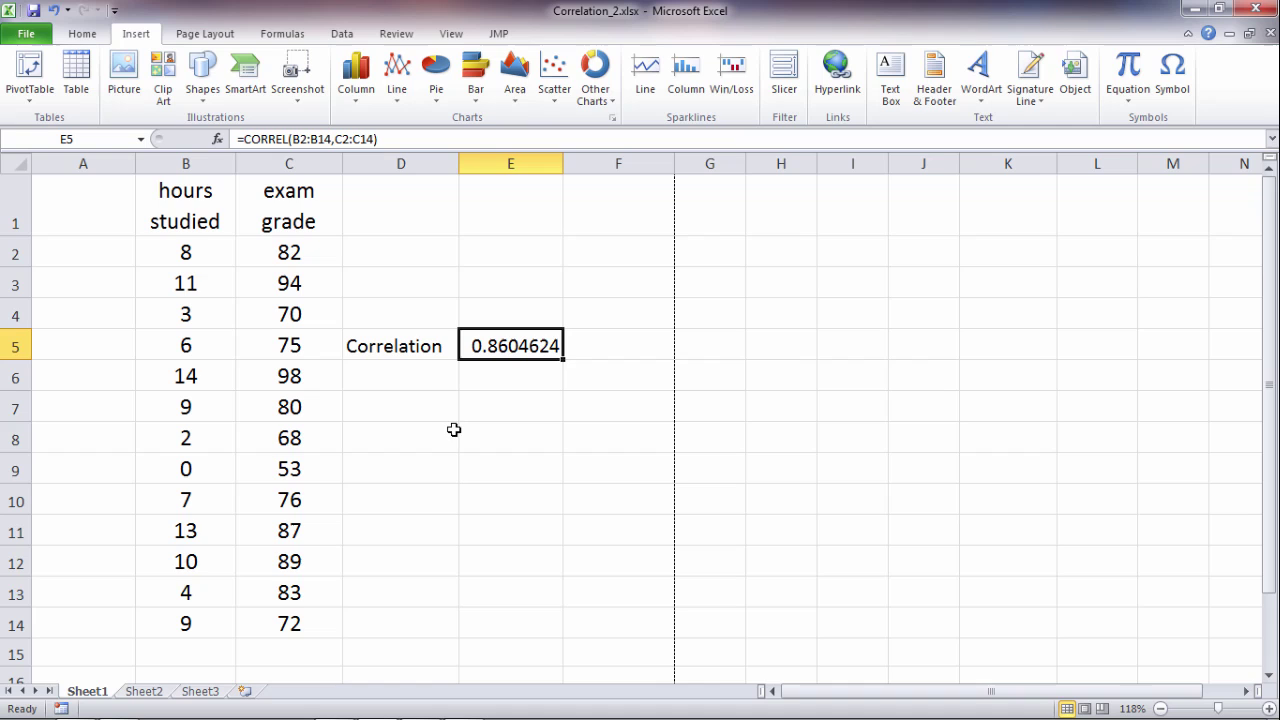
Step: Label cell D6 'p-value', directly below the Correlation label
{"action": "left_click", "coordinate": [422, 388]}
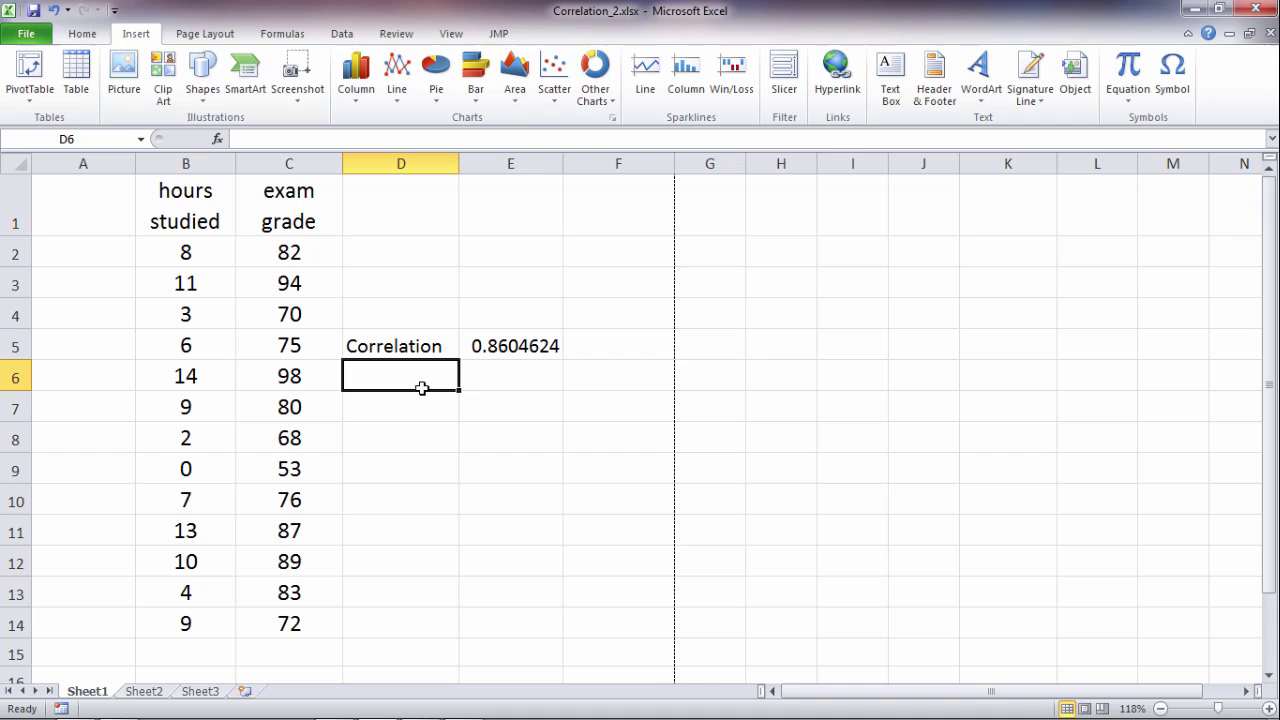
{"action": "type", "text": "p-val"}
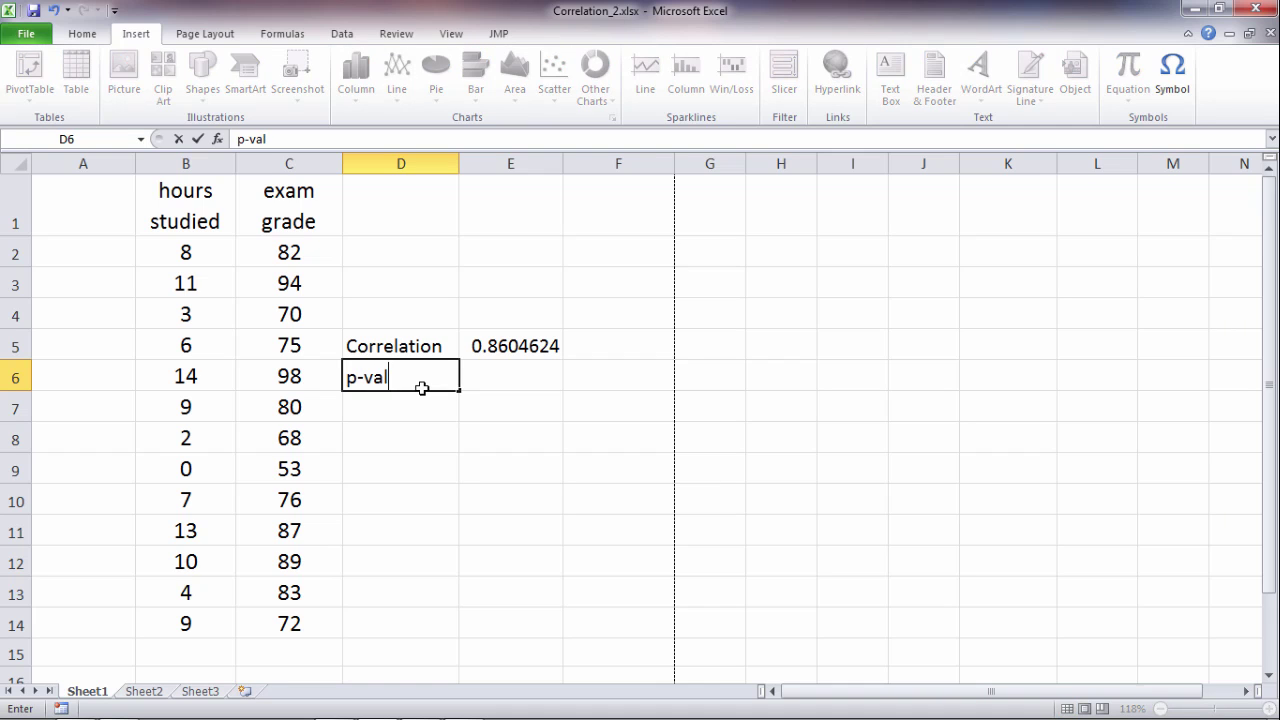
{"action": "type", "text": "ue"}
{"action": "key", "text": "Tab"}
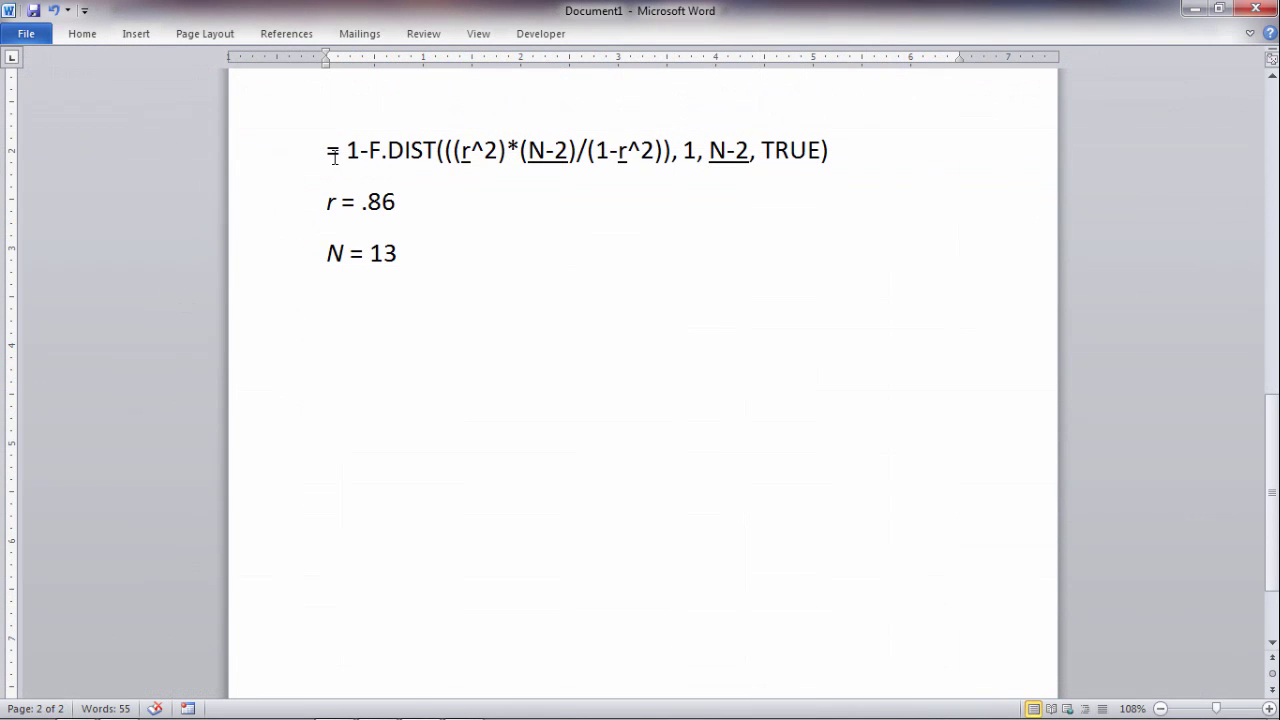
{"action": "left_click", "coordinate": [319, 153]}
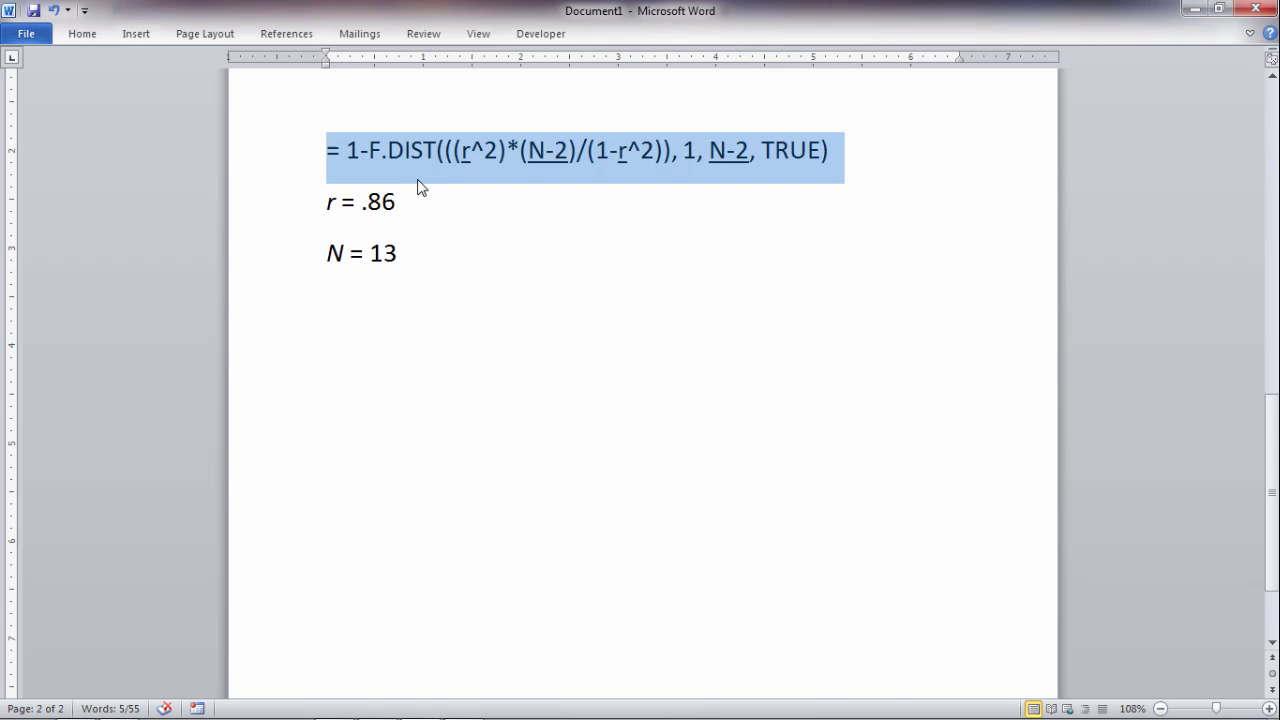
{"action": "key", "text": "Left"}
{"action": "left_click_drag", "start_coordinate": [326, 150], "coordinate": [420, 150]}
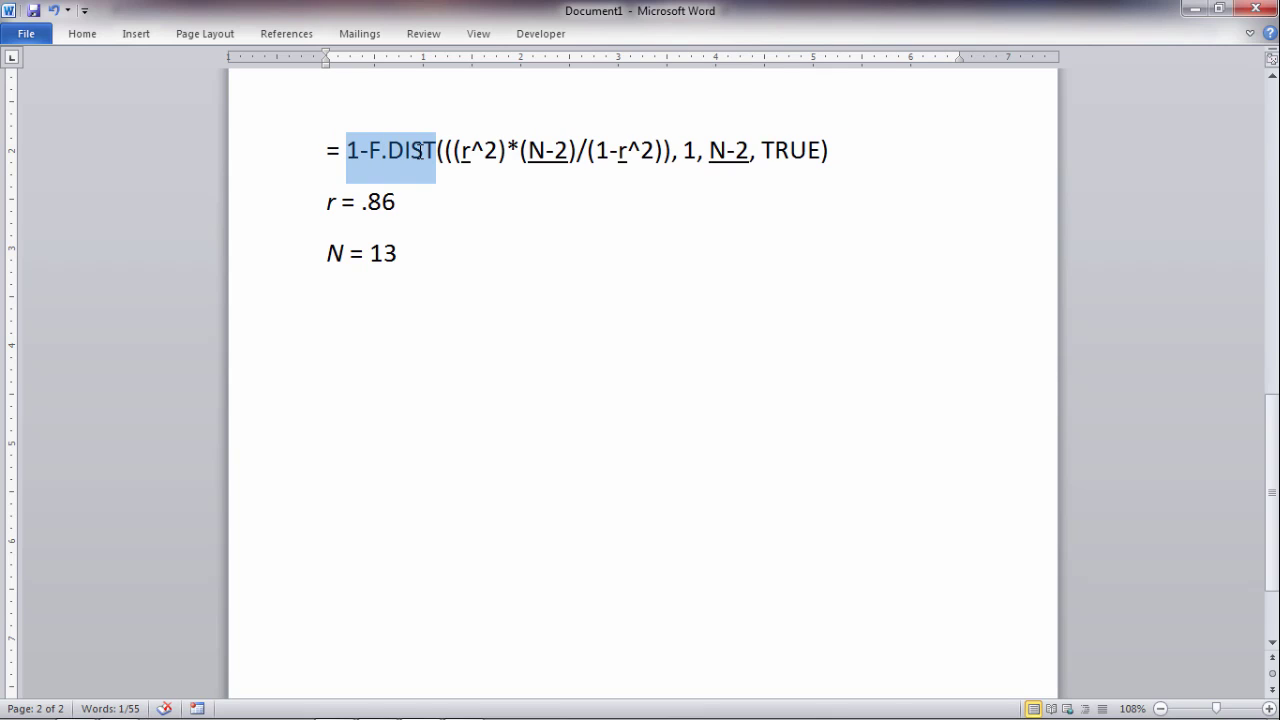
{"action": "left_click", "coordinate": [377, 148]}
{"action": "left_click_drag", "start_coordinate": [369, 150], "coordinate": [415, 150]}
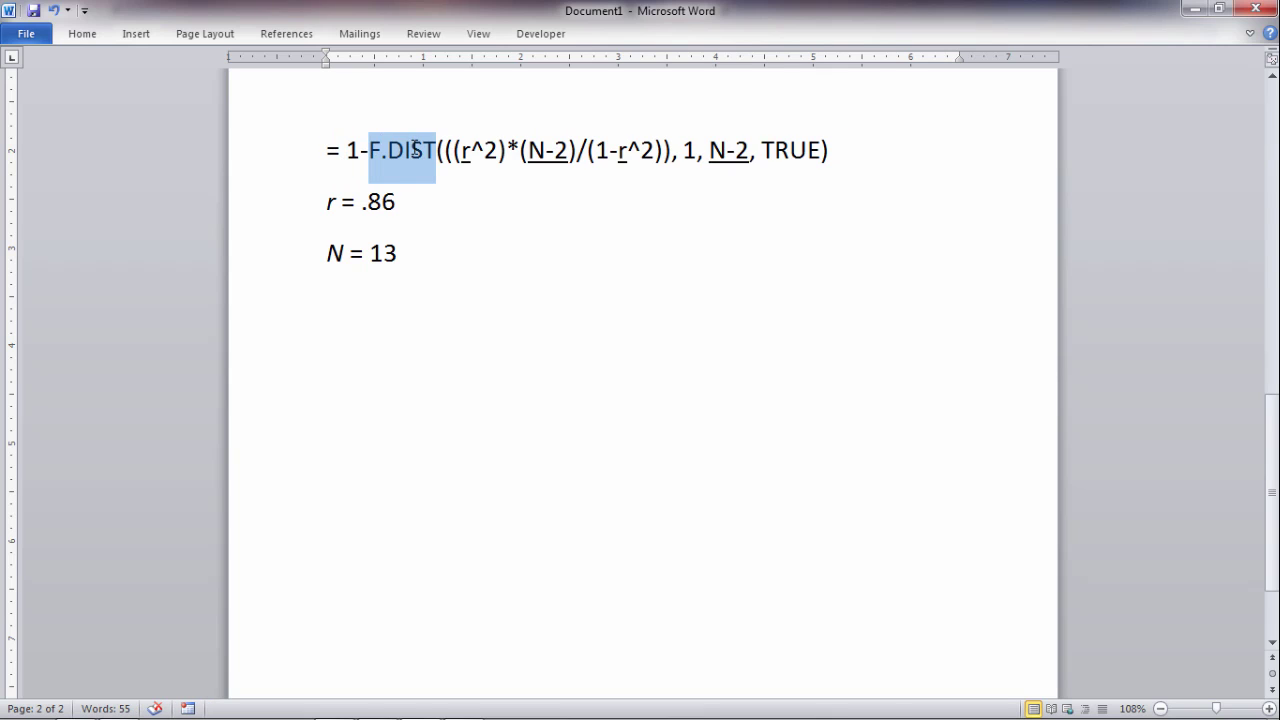
{"action": "left_click", "coordinate": [480, 182]}
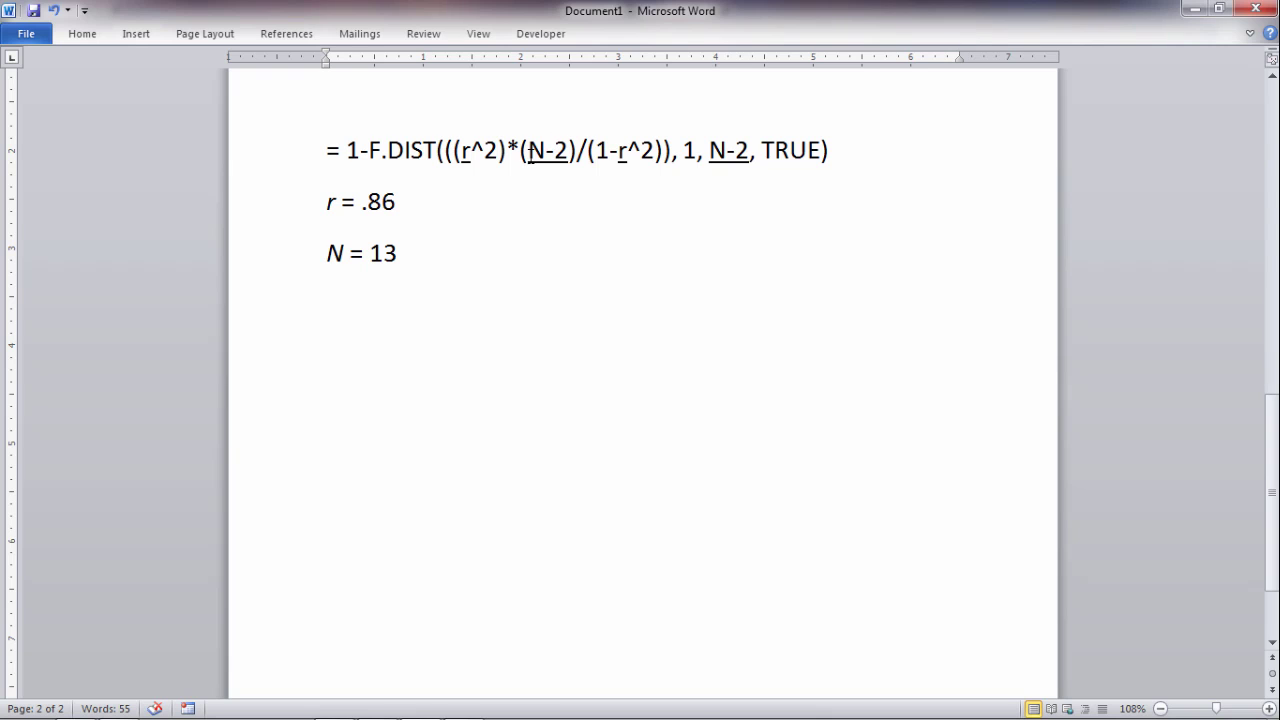
{"action": "left_click_drag", "start_coordinate": [528, 150], "coordinate": [750, 150]}
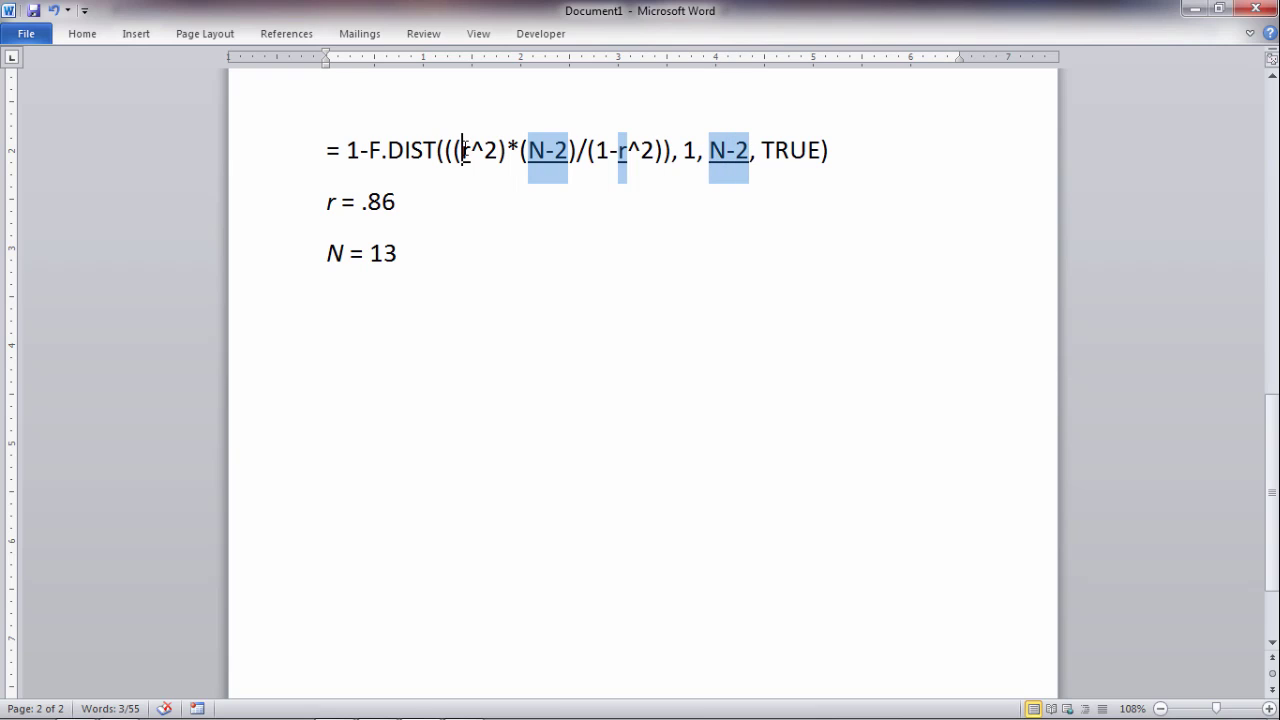
{"action": "left_click_drag", "start_coordinate": [460, 150], "coordinate": [472, 150]}
{"action": "left_click", "coordinate": [491, 233]}
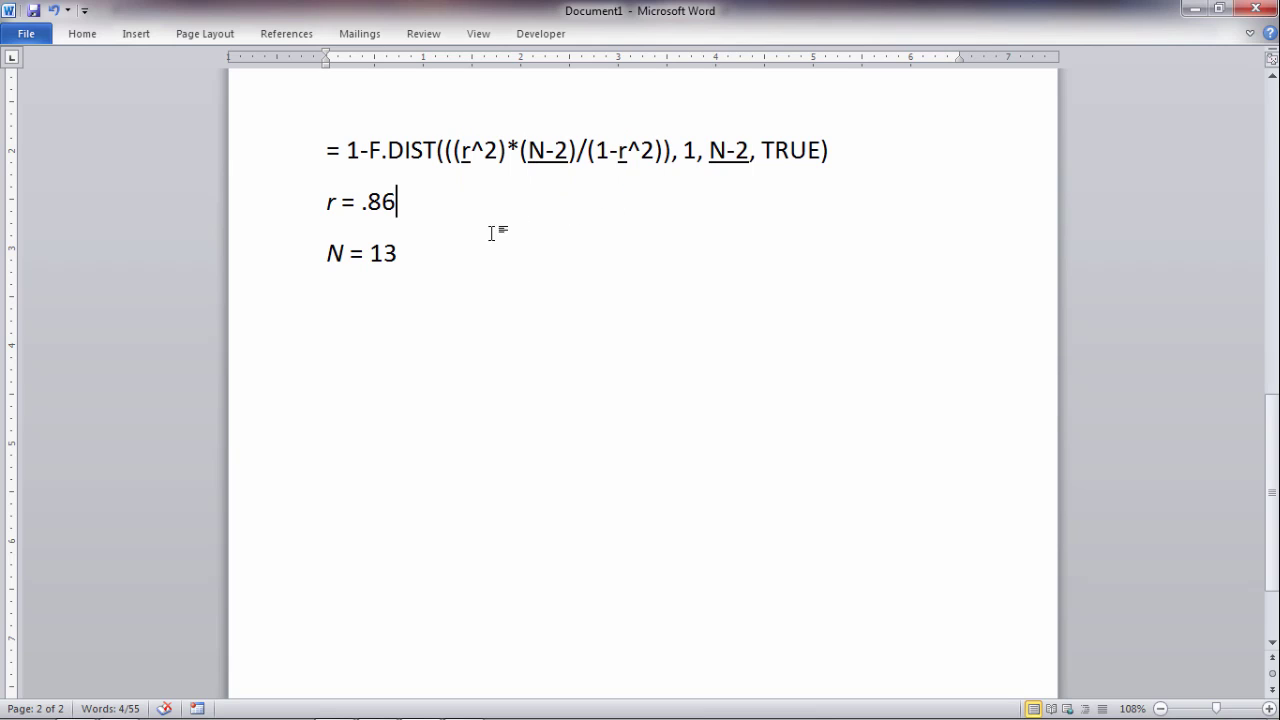
{"action": "left_click", "coordinate": [284, 217]}
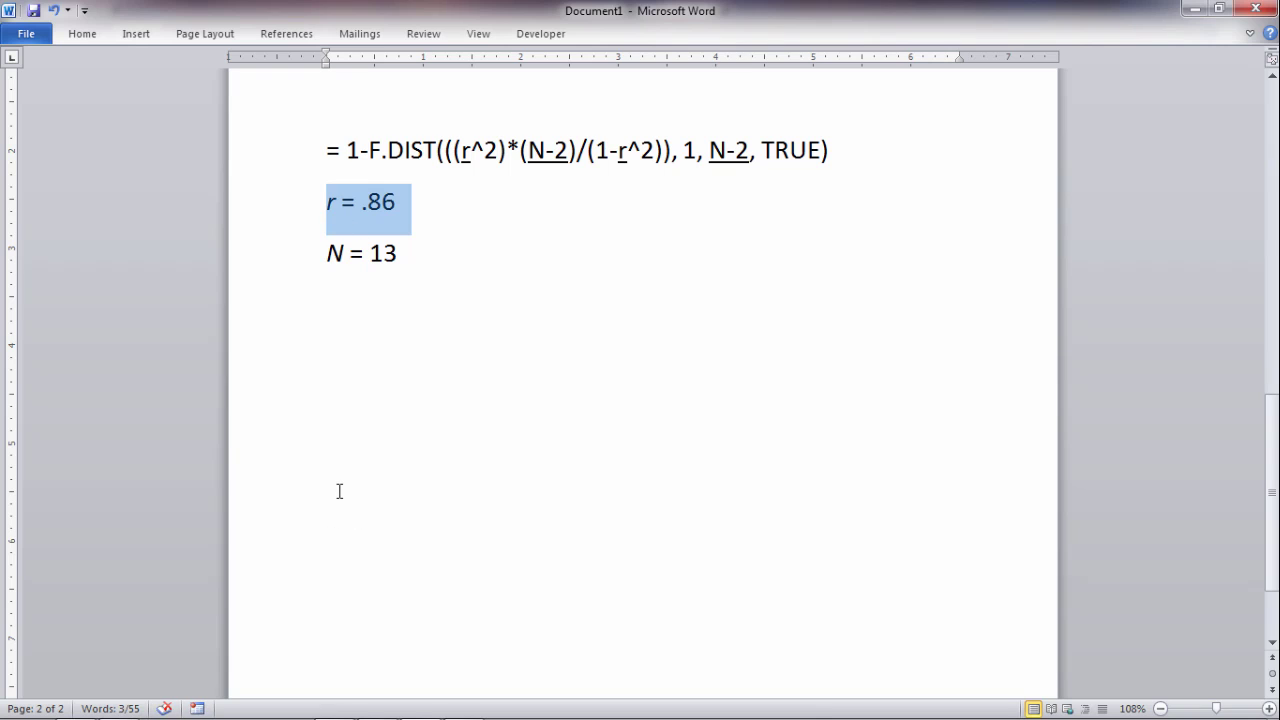
{"action": "left_click", "coordinate": [289, 262]}
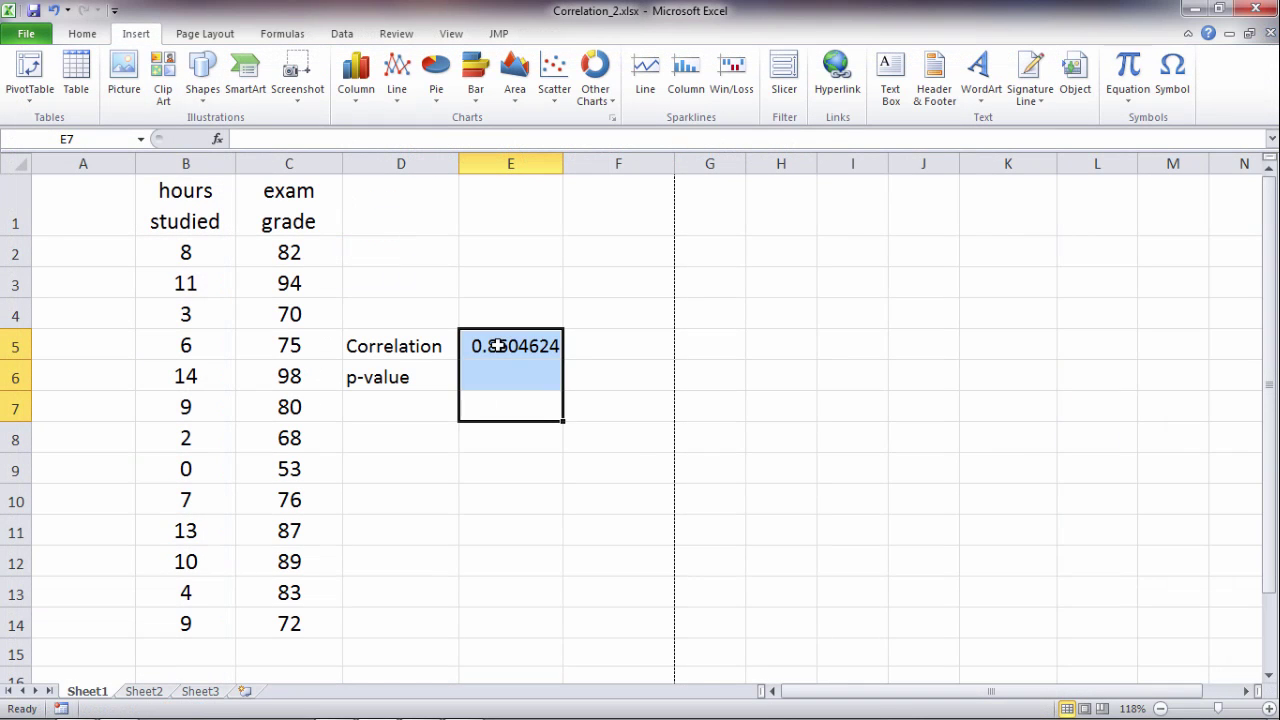
{"action": "left_click", "coordinate": [487, 346]}
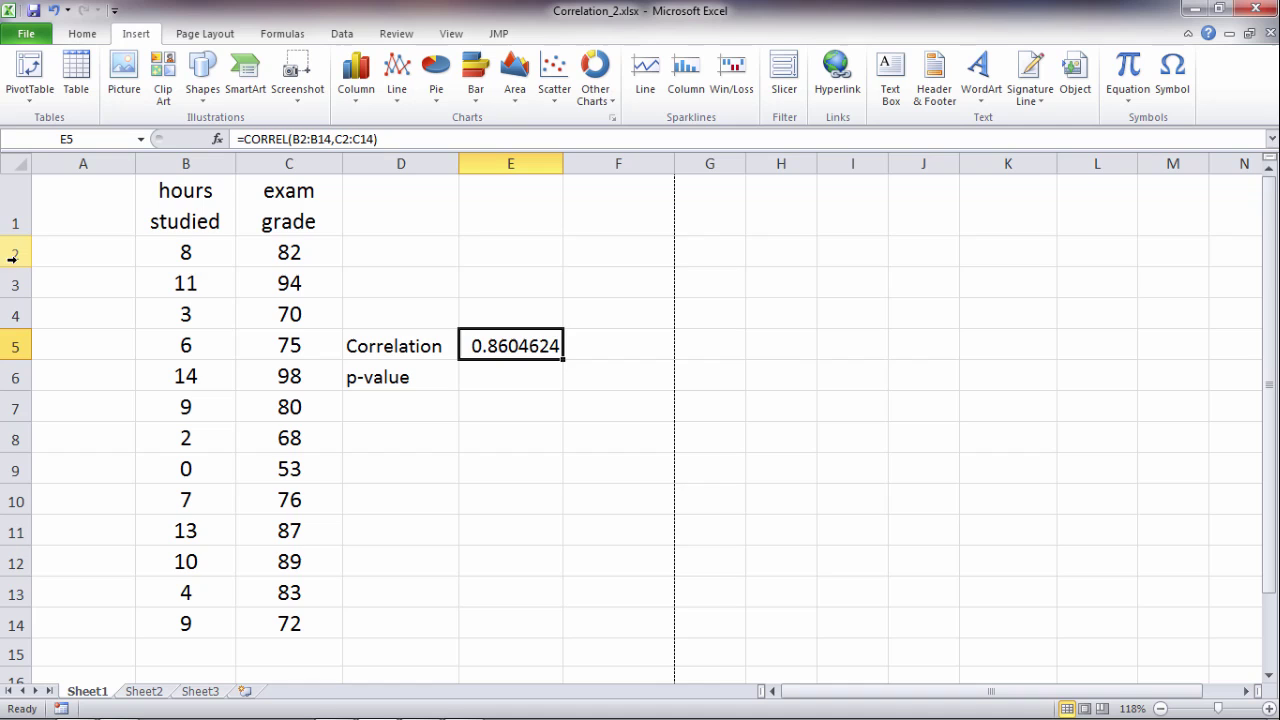
Step: Check the 13 data rows, then enter 'N = 13' in cell D8
{"action": "left_click_drag", "start_coordinate": [12, 256], "coordinate": [38, 622]}
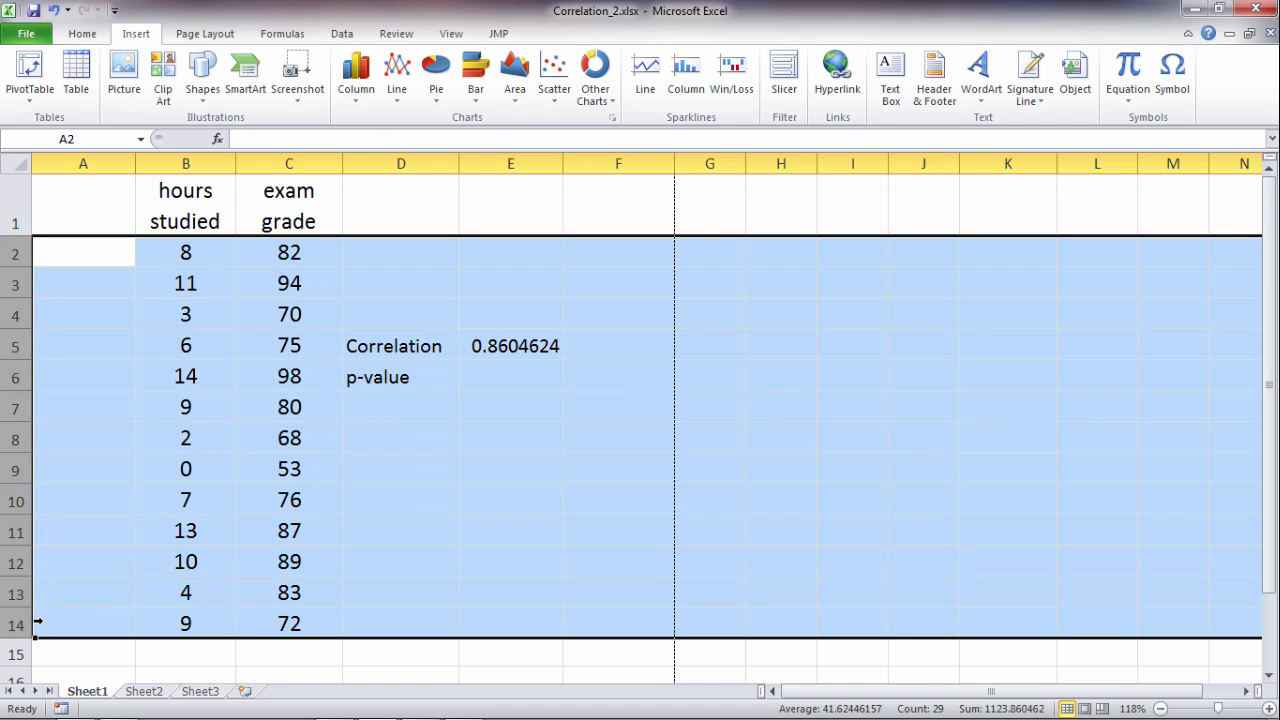
{"action": "left_click", "coordinate": [103, 256]}
{"action": "left_click", "coordinate": [193, 247]}
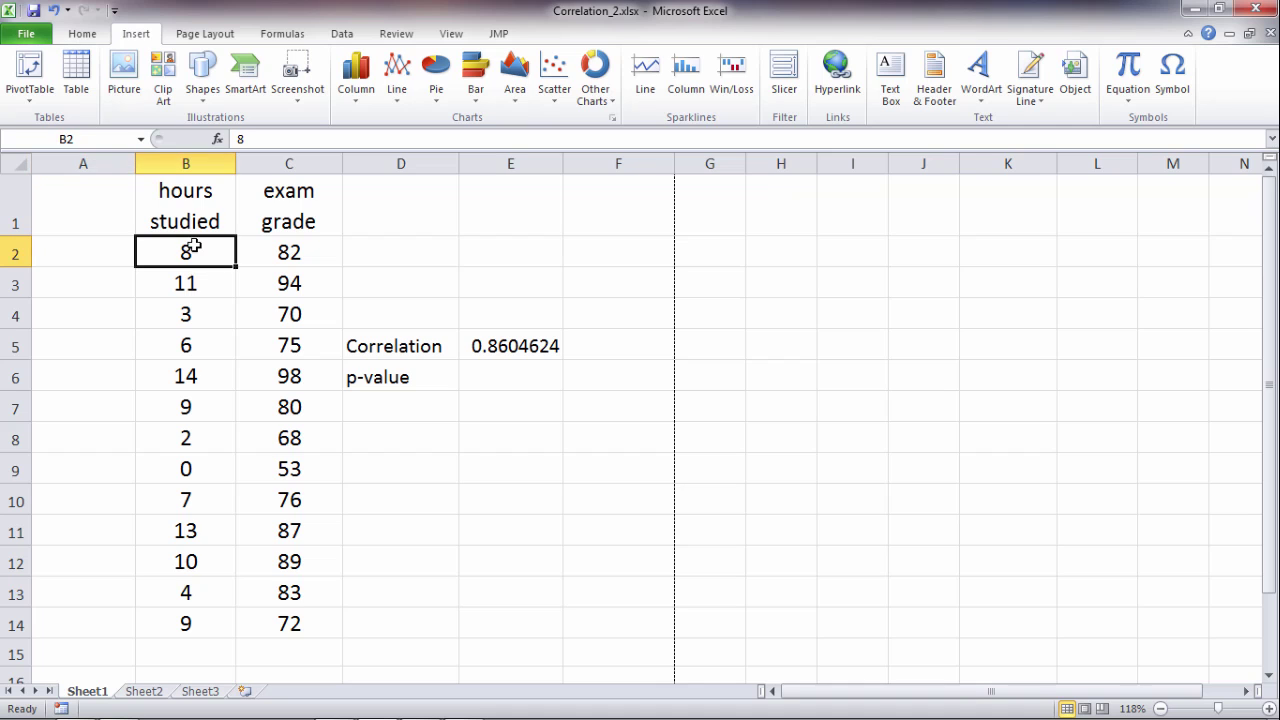
{"action": "left_click", "coordinate": [298, 257]}
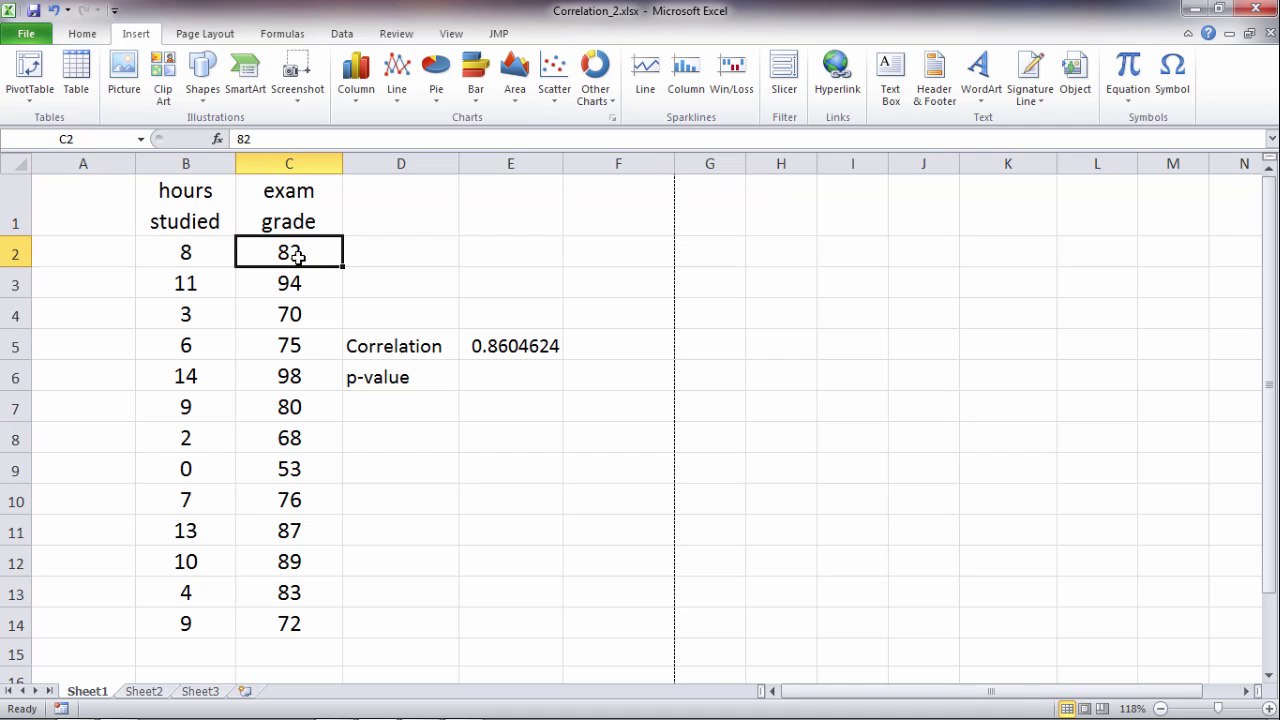
{"action": "left_click", "coordinate": [375, 447]}
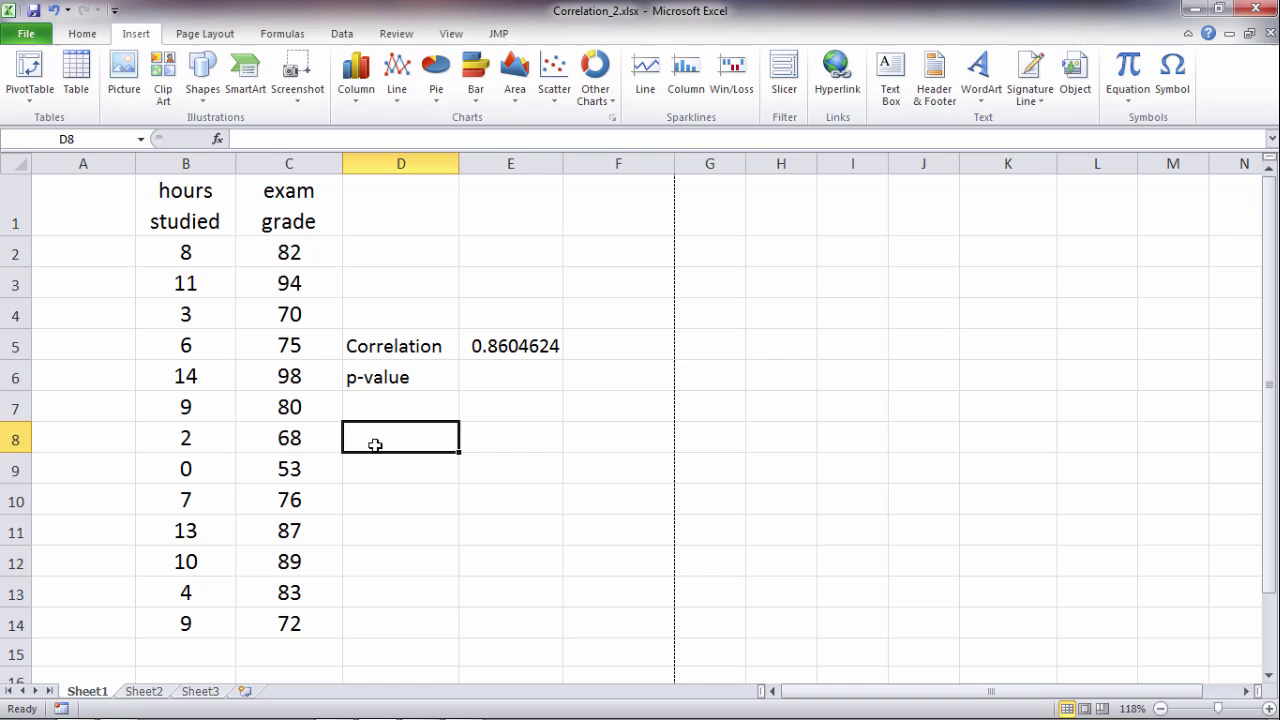
{"action": "type", "text": "N = 13"}
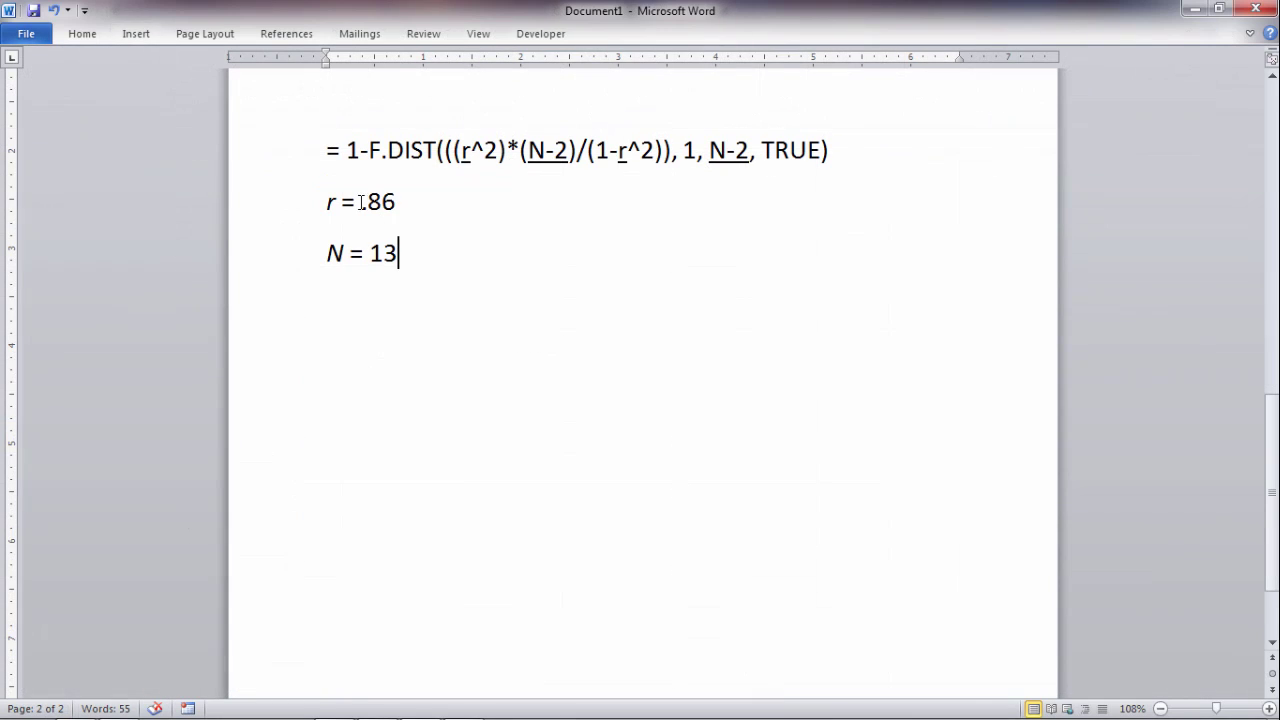
Step: Trace the r and N-2 terms in the formula and add the line 'N - 2 = 11'
{"action": "left_click_drag", "start_coordinate": [327, 203], "coordinate": [337, 203]}
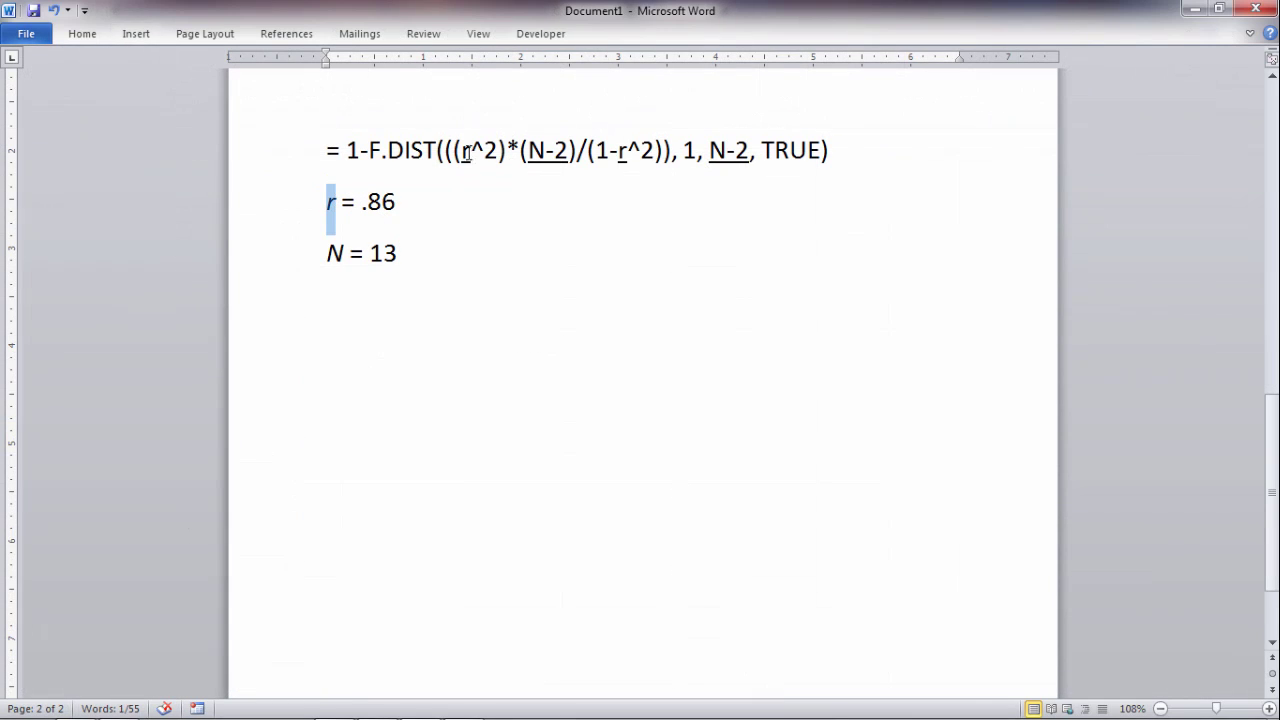
{"action": "left_click_drag", "start_coordinate": [470, 152], "coordinate": [454, 152]}
{"action": "double_click", "coordinate": [622, 152]}
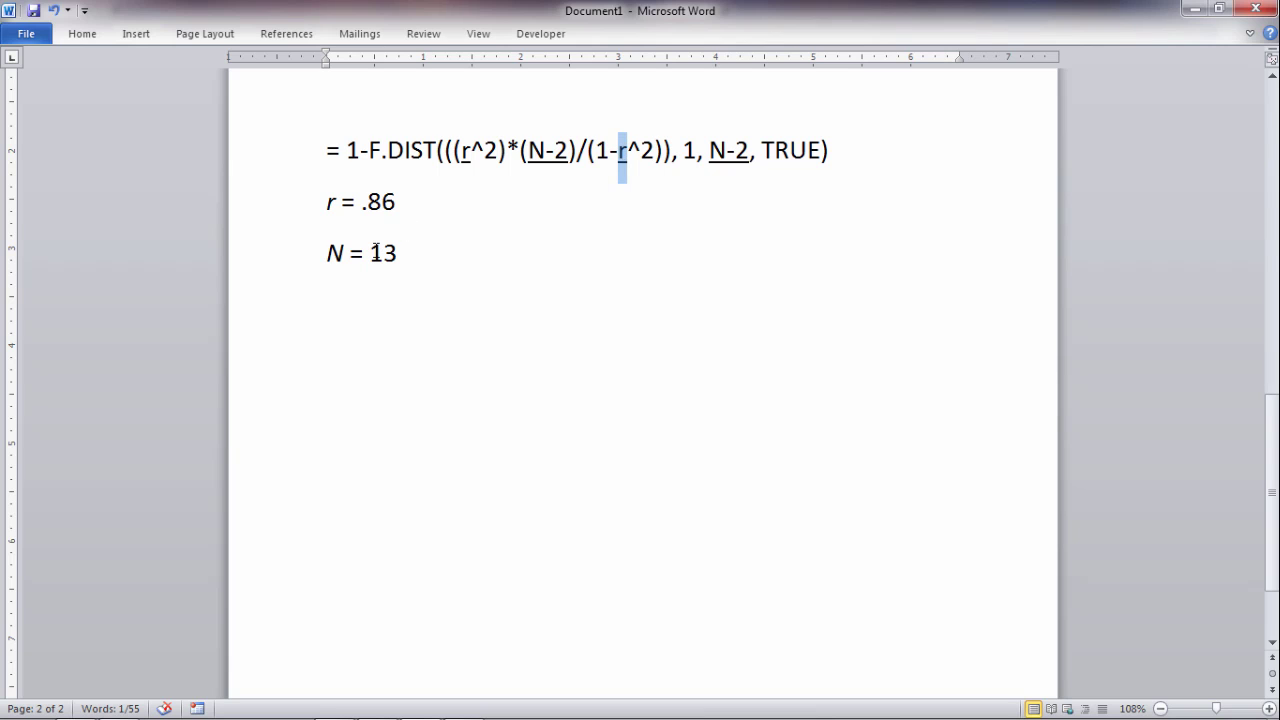
{"action": "left_click_drag", "start_coordinate": [527, 150], "coordinate": [568, 150]}
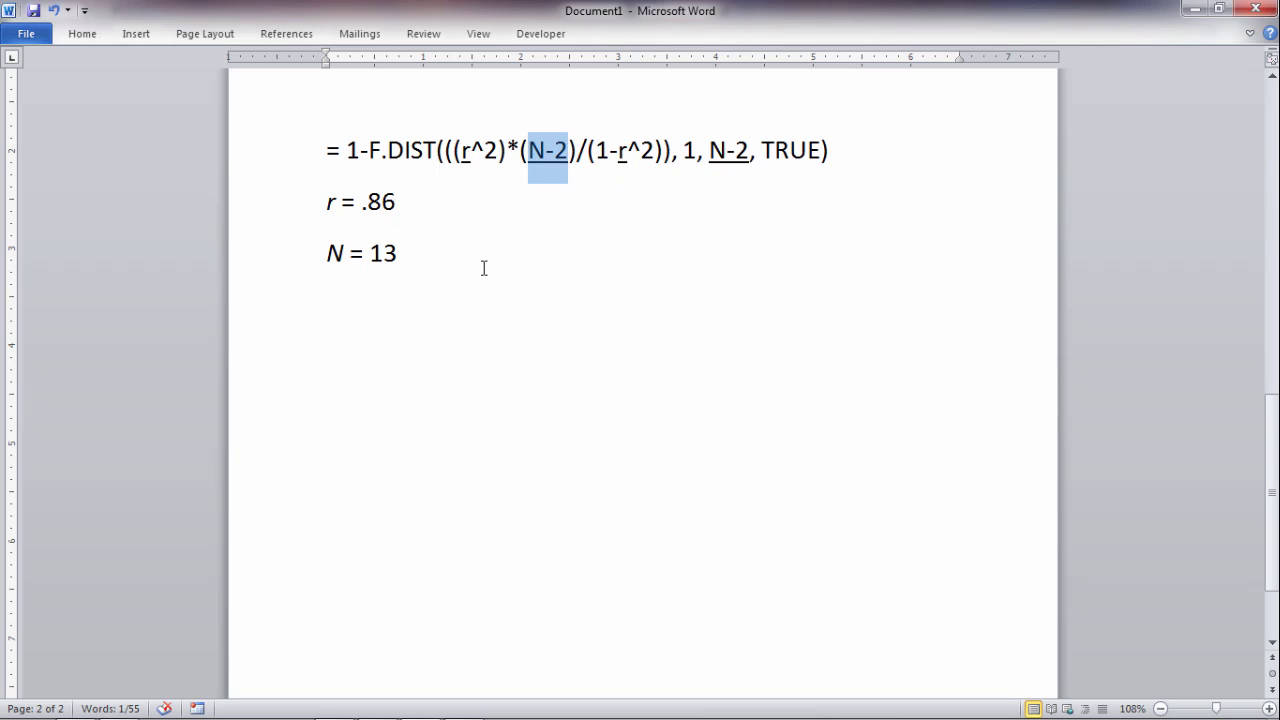
{"action": "left_click_drag", "start_coordinate": [709, 150], "coordinate": [750, 150]}
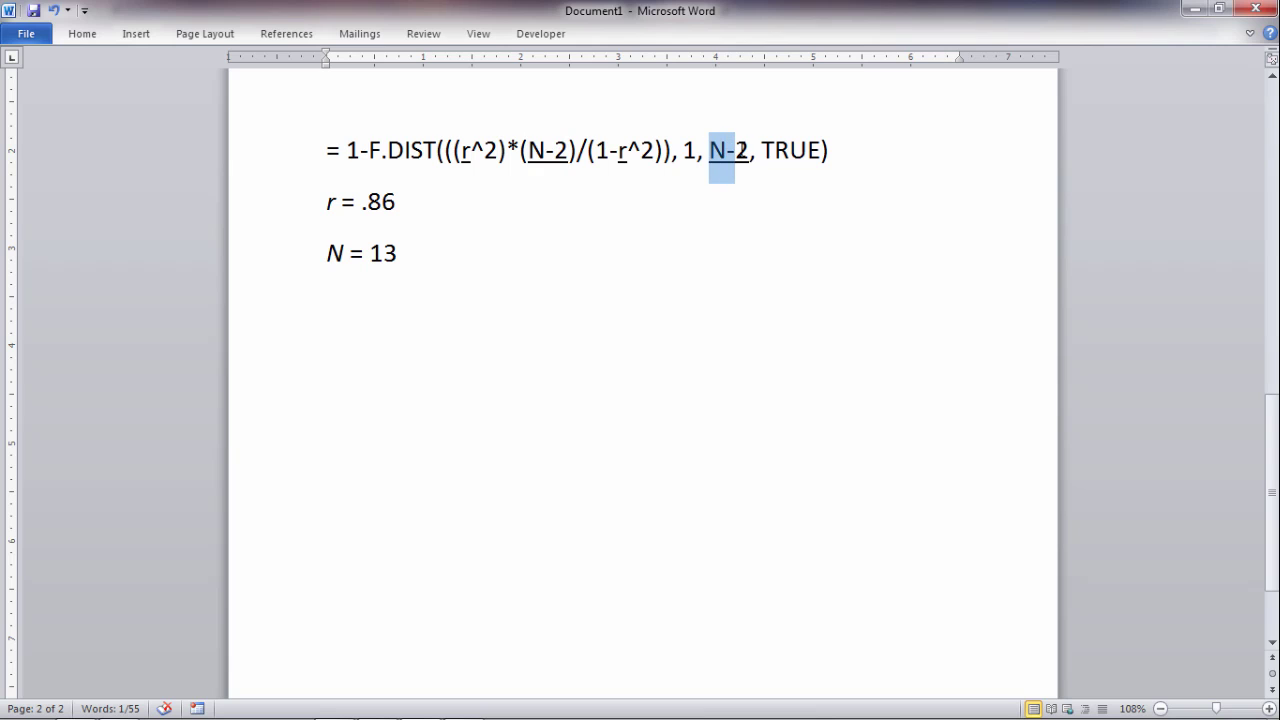
{"action": "left_click", "coordinate": [398, 255]}
{"action": "key", "text": "Return"}
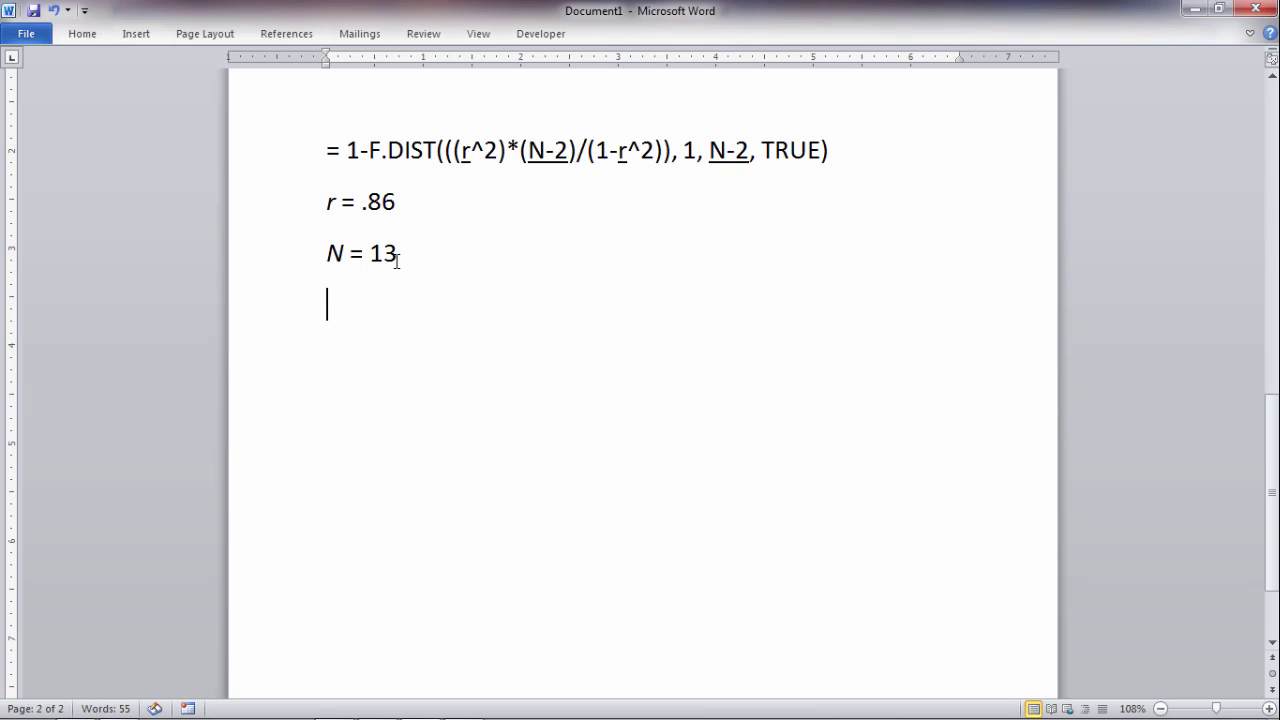
{"action": "type", "text": "N - 2 ="}
{"action": "type", "text": " 11"}
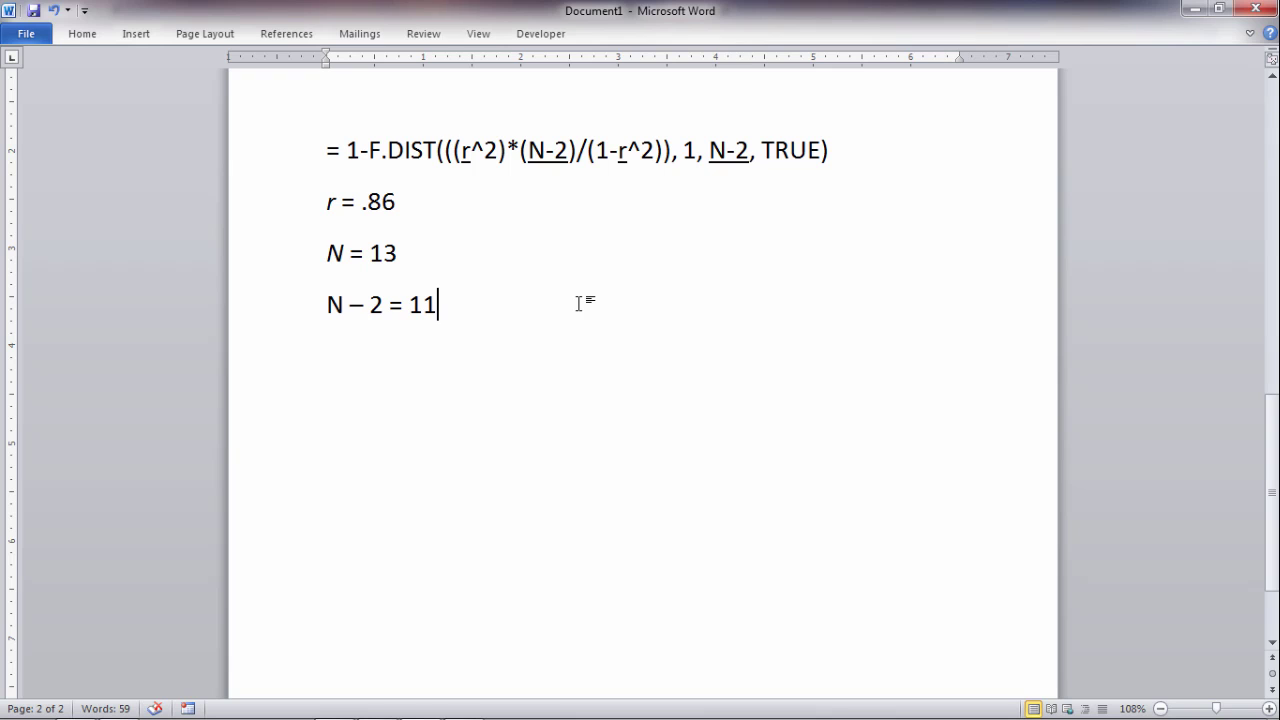
Step: Paste a copy of the F.DIST formula with .86 and 11 substituted, and select it
{"action": "type", "text": "= 1-F.DIST(((.86^2)*(11)/(1-.86^2)), 1, 11, TRUE)"}
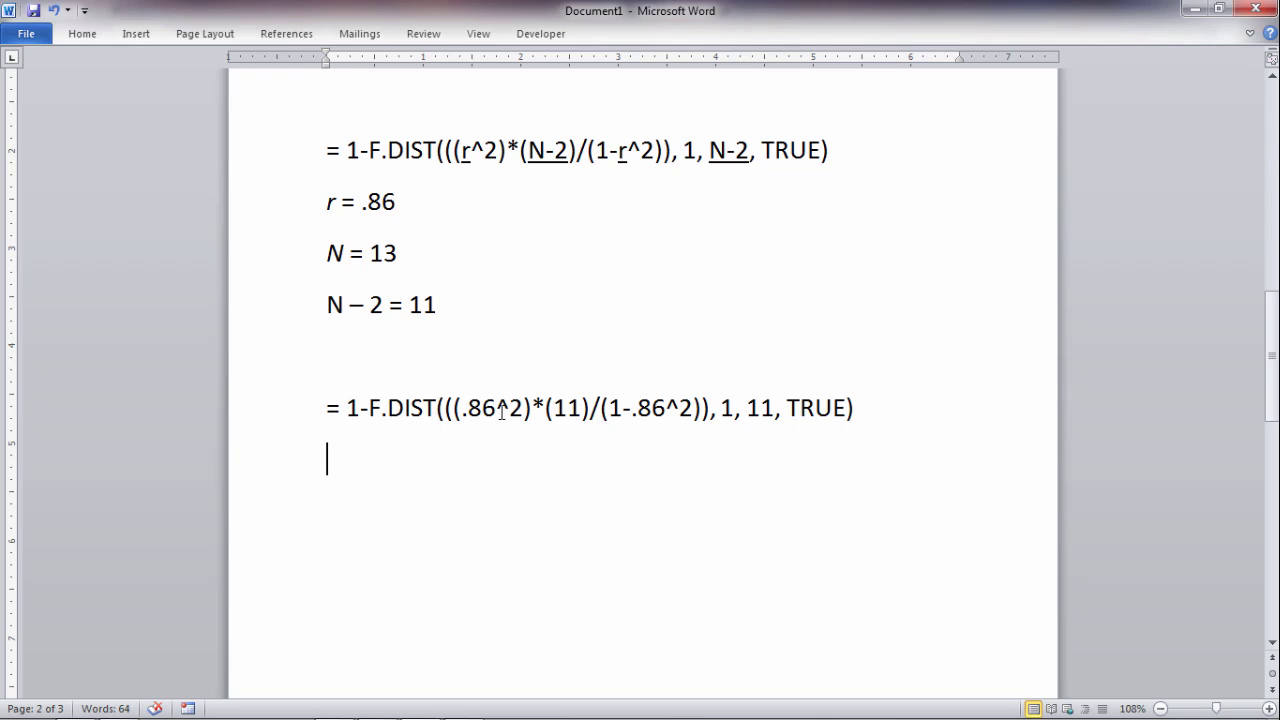
{"action": "left_click_drag", "start_coordinate": [497, 410], "coordinate": [510, 410]}
{"action": "left_click_drag", "start_coordinate": [463, 404], "coordinate": [517, 410]}
{"action": "left_click", "coordinate": [506, 410]}
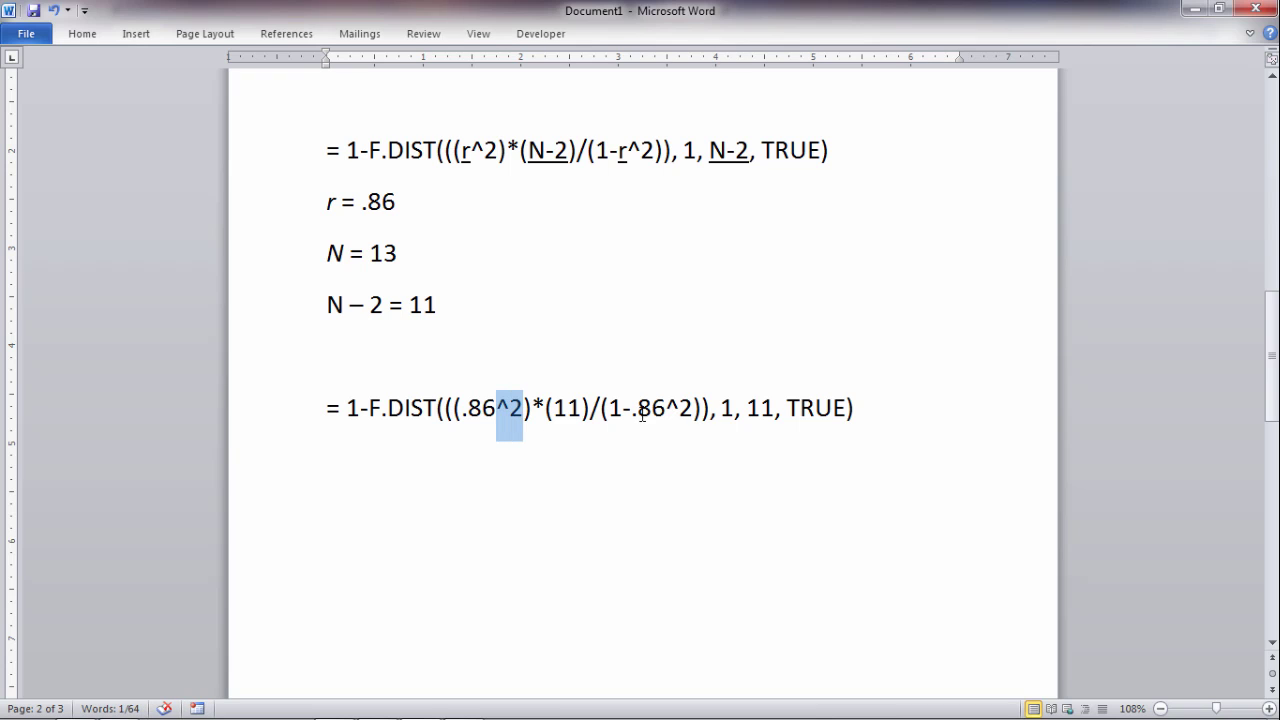
{"action": "left_click_drag", "start_coordinate": [637, 405], "coordinate": [696, 424]}
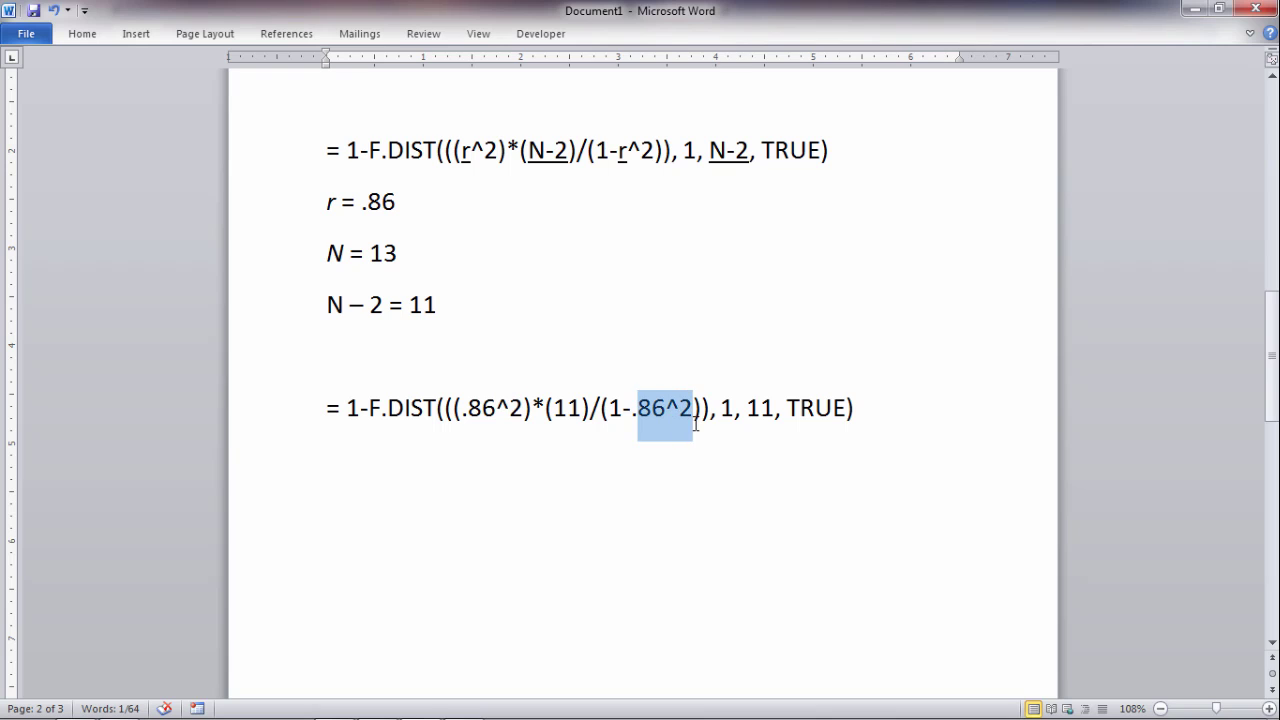
{"action": "left_click", "coordinate": [694, 447]}
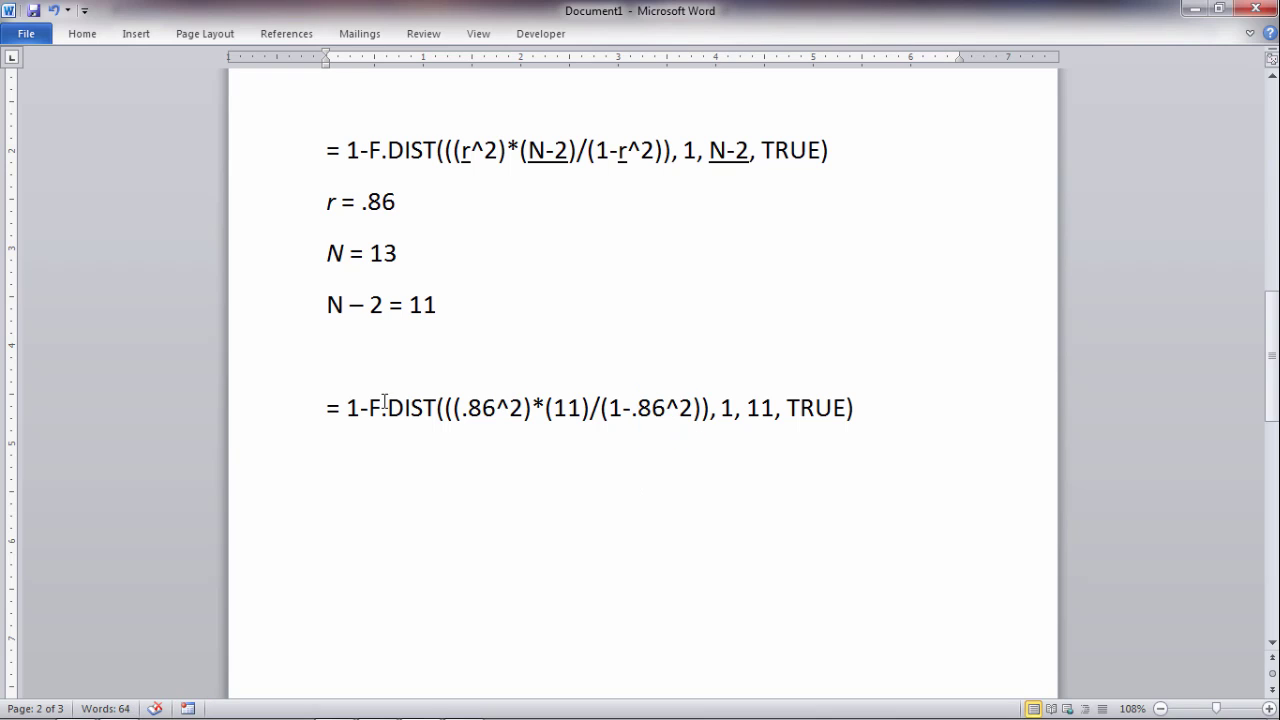
{"action": "left_click_drag", "start_coordinate": [328, 408], "coordinate": [884, 414]}
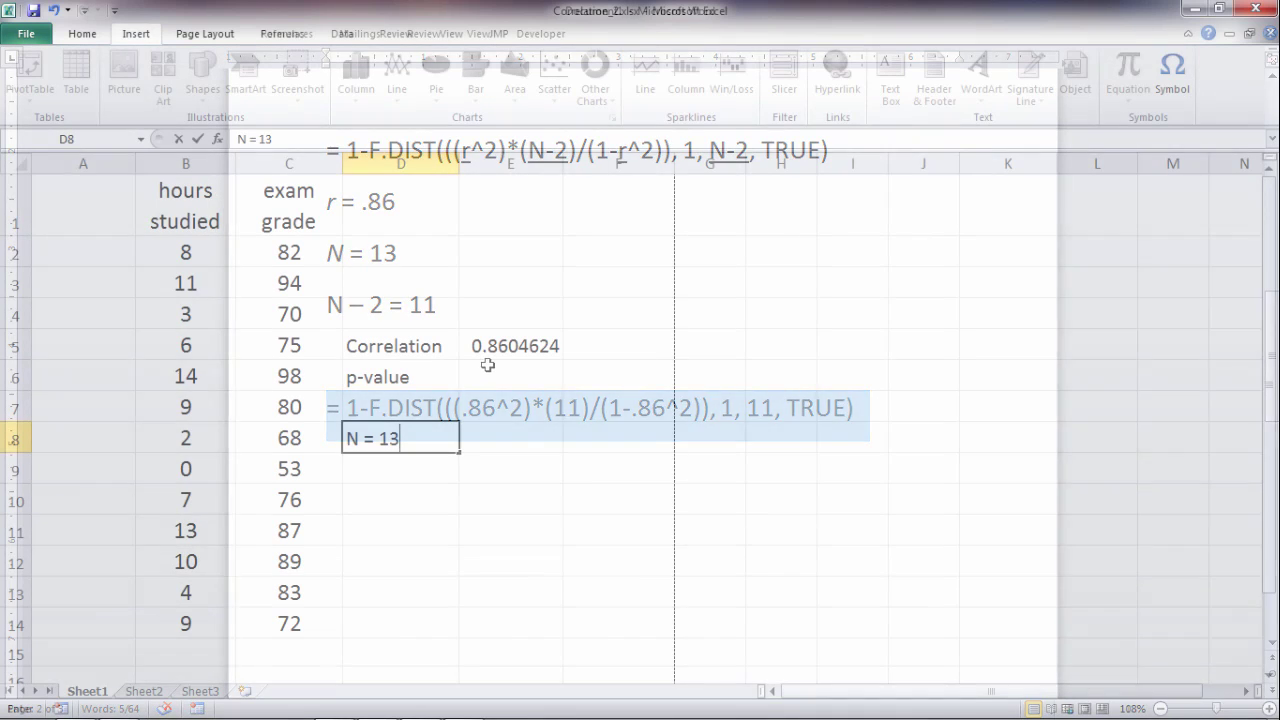
Step: Put the substituted F.DIST formula in E6 and widen column E to show 0.00016284
{"action": "type", "text": "= 1-F.DIST(((0.86^2)*(11)/(1-0.86^2)), 1, 11, TRUE)"}
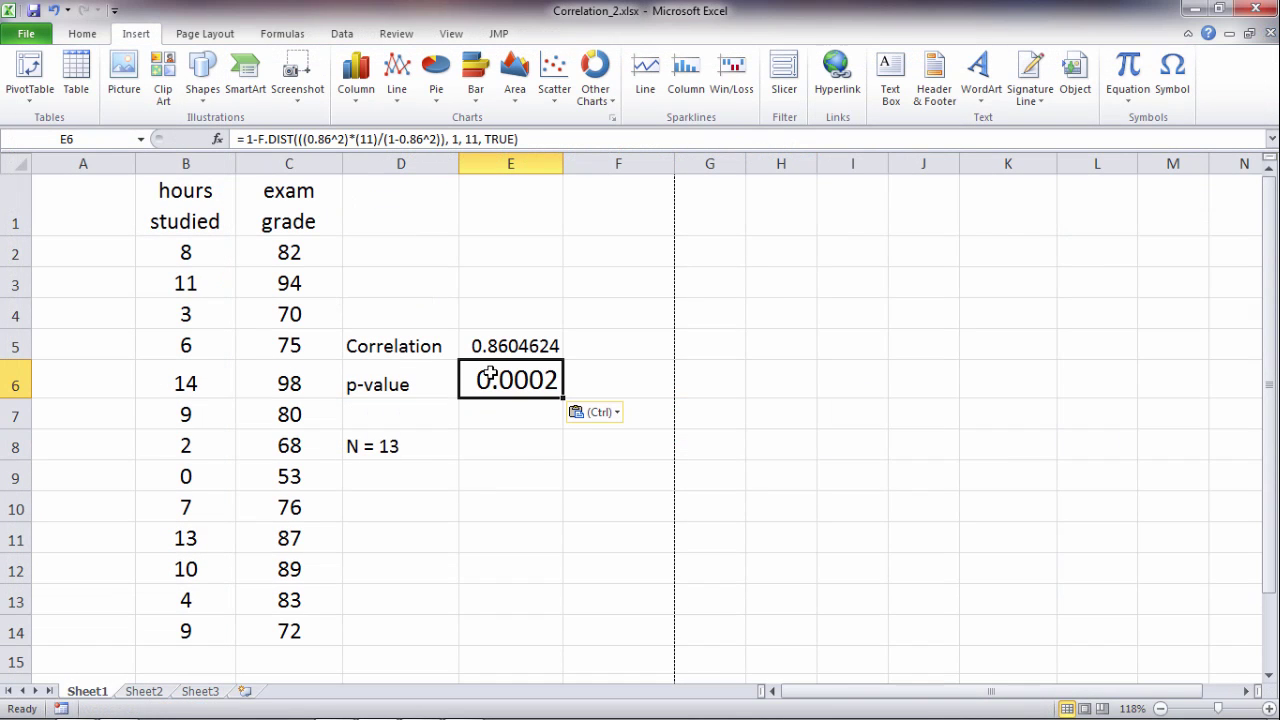
{"action": "key", "text": "F2"}
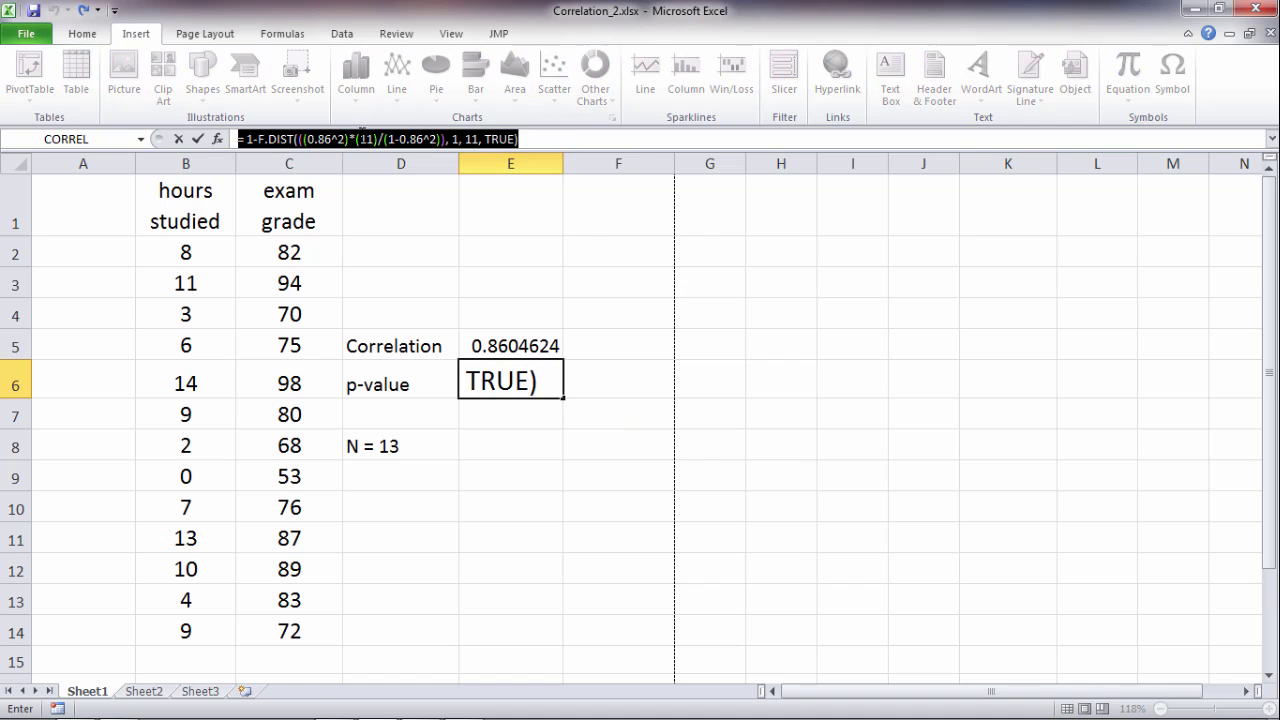
{"action": "key", "text": "Return"}
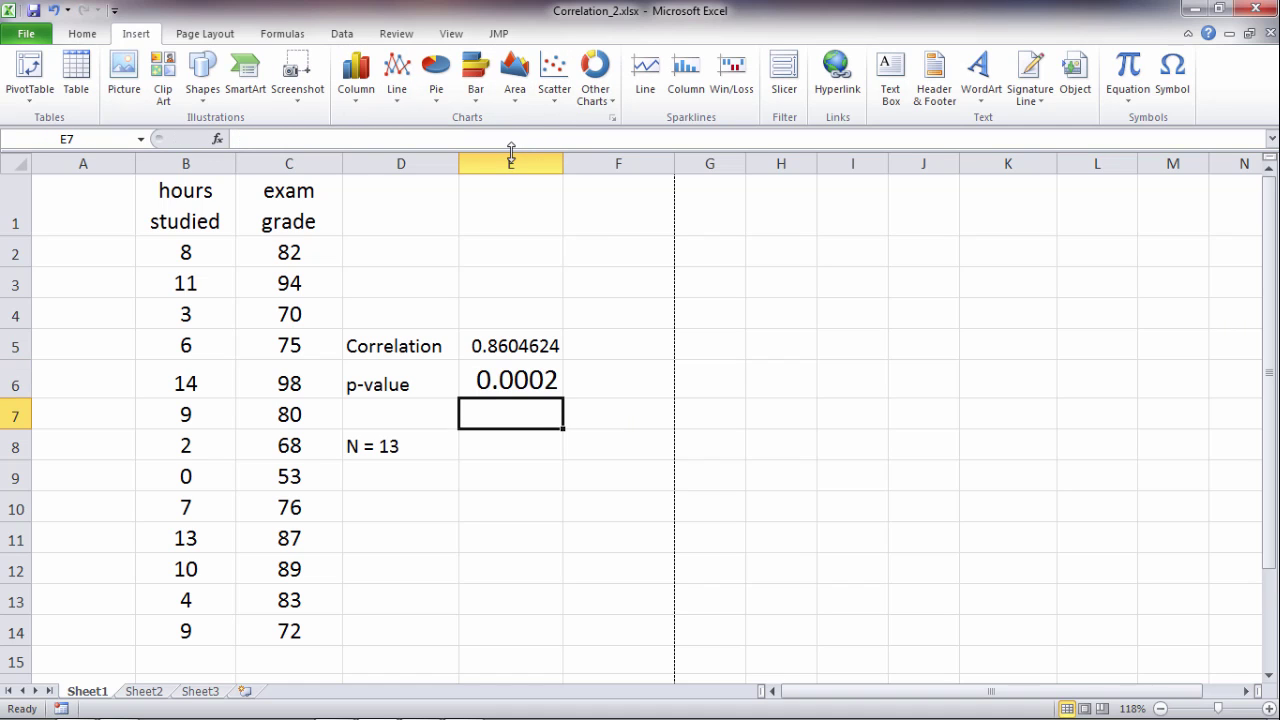
{"action": "left_click_drag", "start_coordinate": [563, 160], "coordinate": [667, 175]}
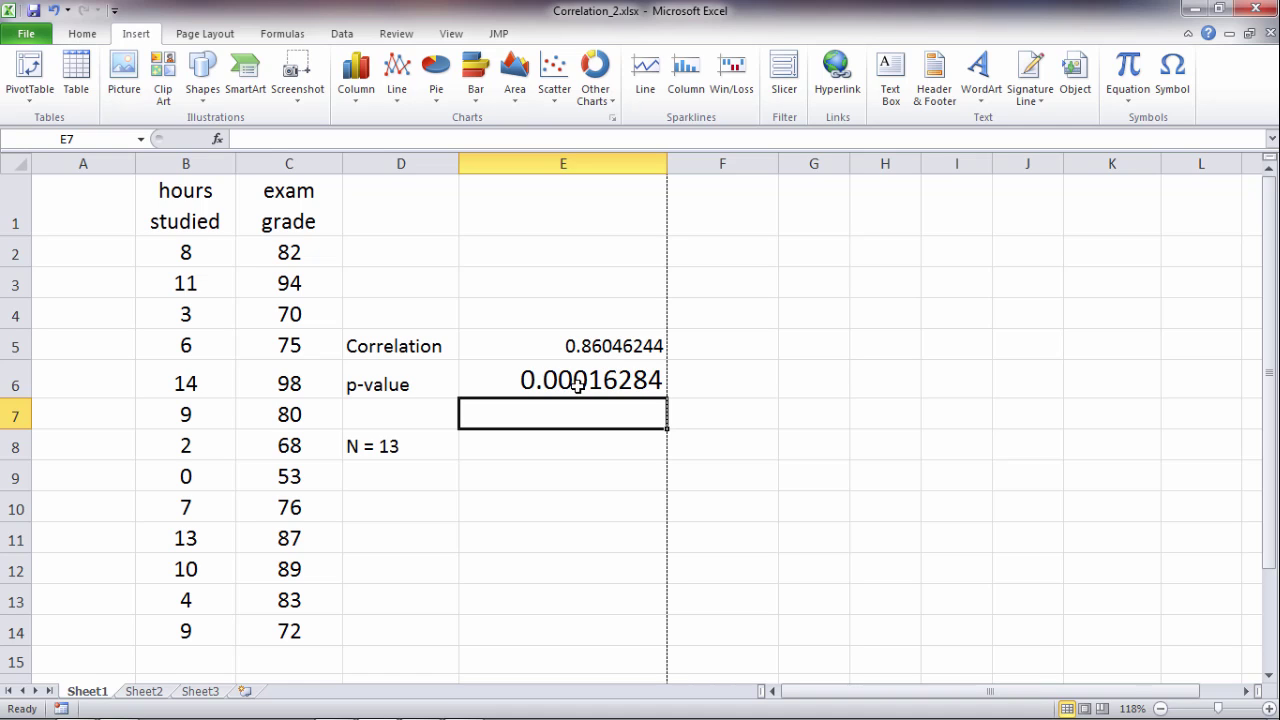
Step: Review the p-value result, its label and the data, ending on cell E8
{"action": "left_click", "coordinate": [583, 487]}
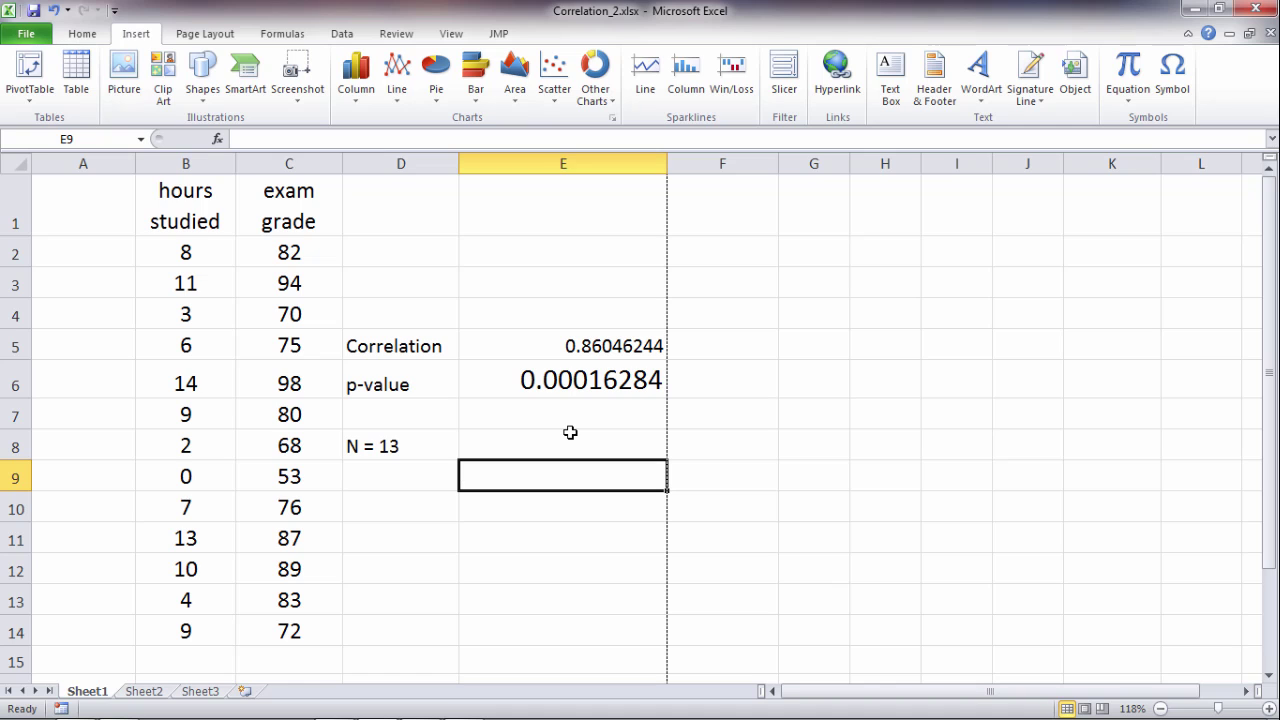
{"action": "left_click", "coordinate": [429, 377]}
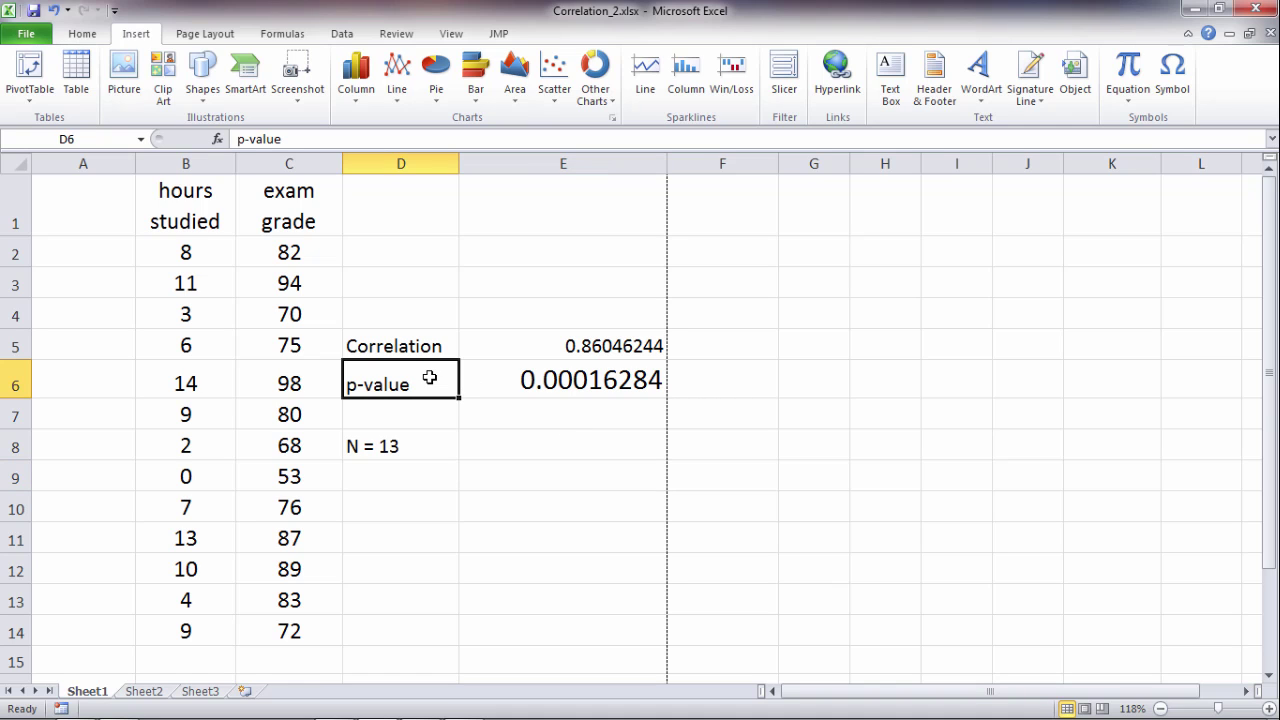
{"action": "left_click_drag", "start_coordinate": [190, 203], "coordinate": [253, 648]}
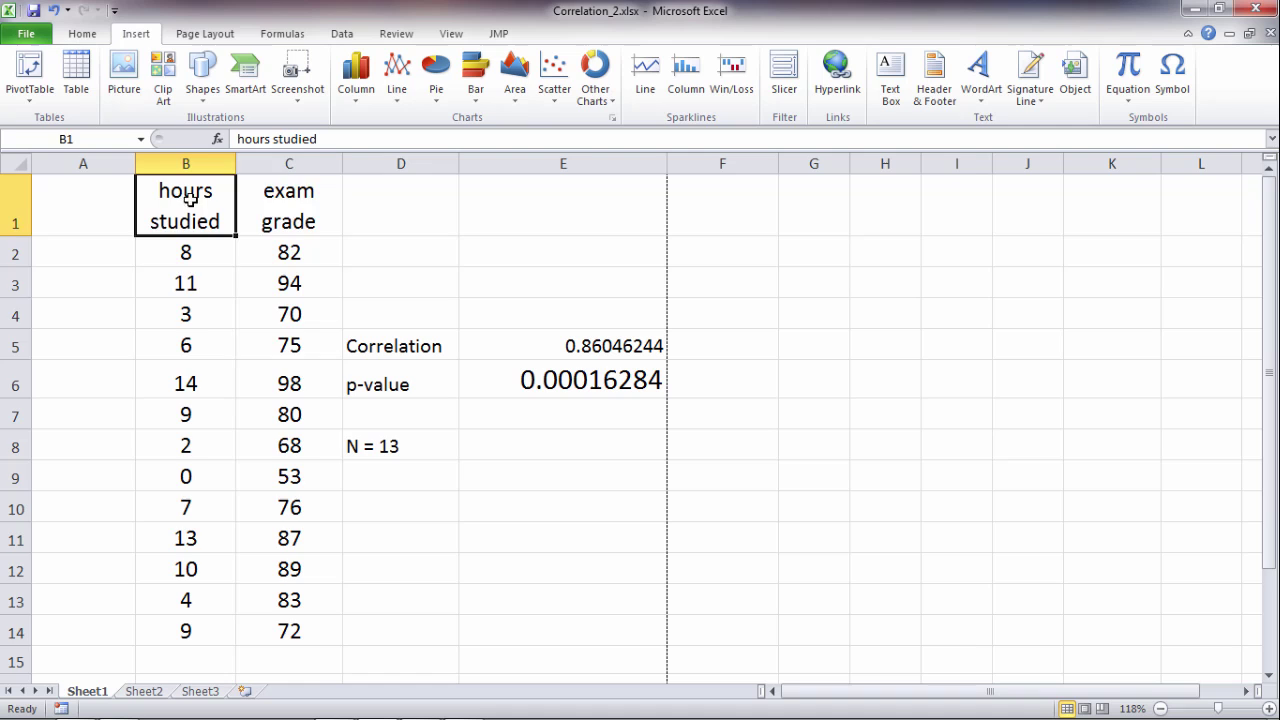
{"action": "left_click", "coordinate": [582, 388]}
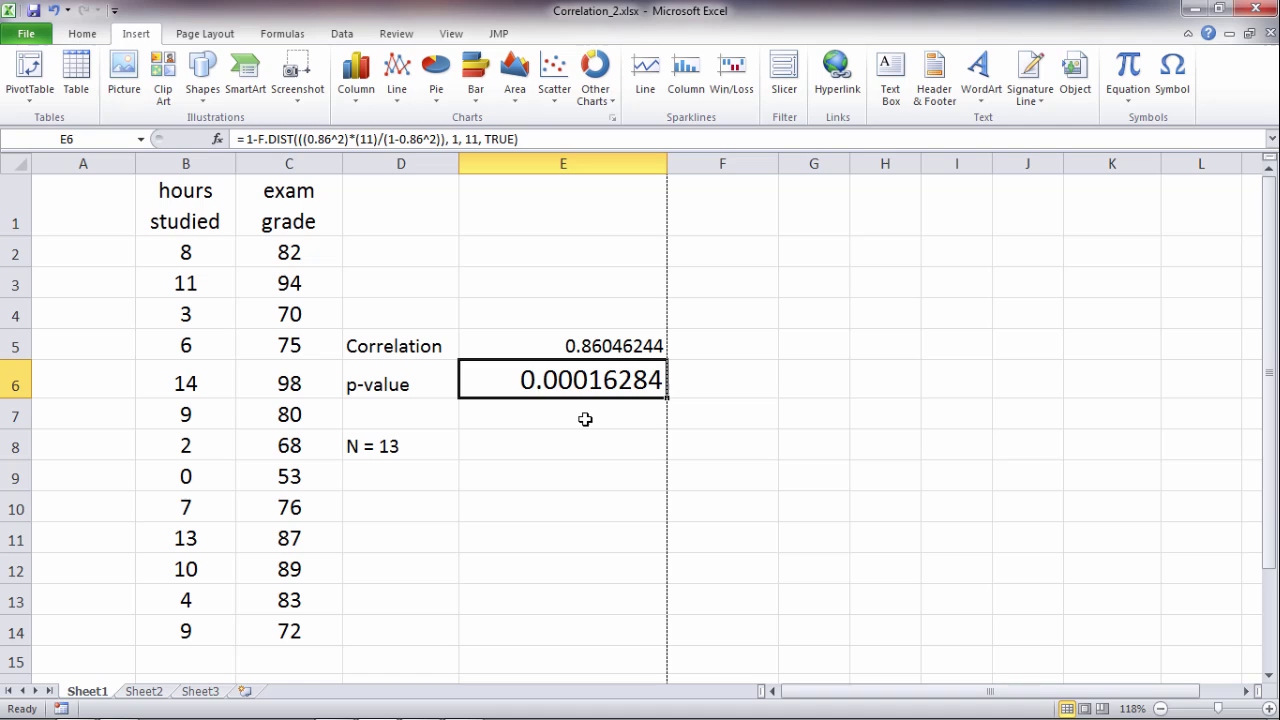
{"action": "left_click", "coordinate": [577, 438]}
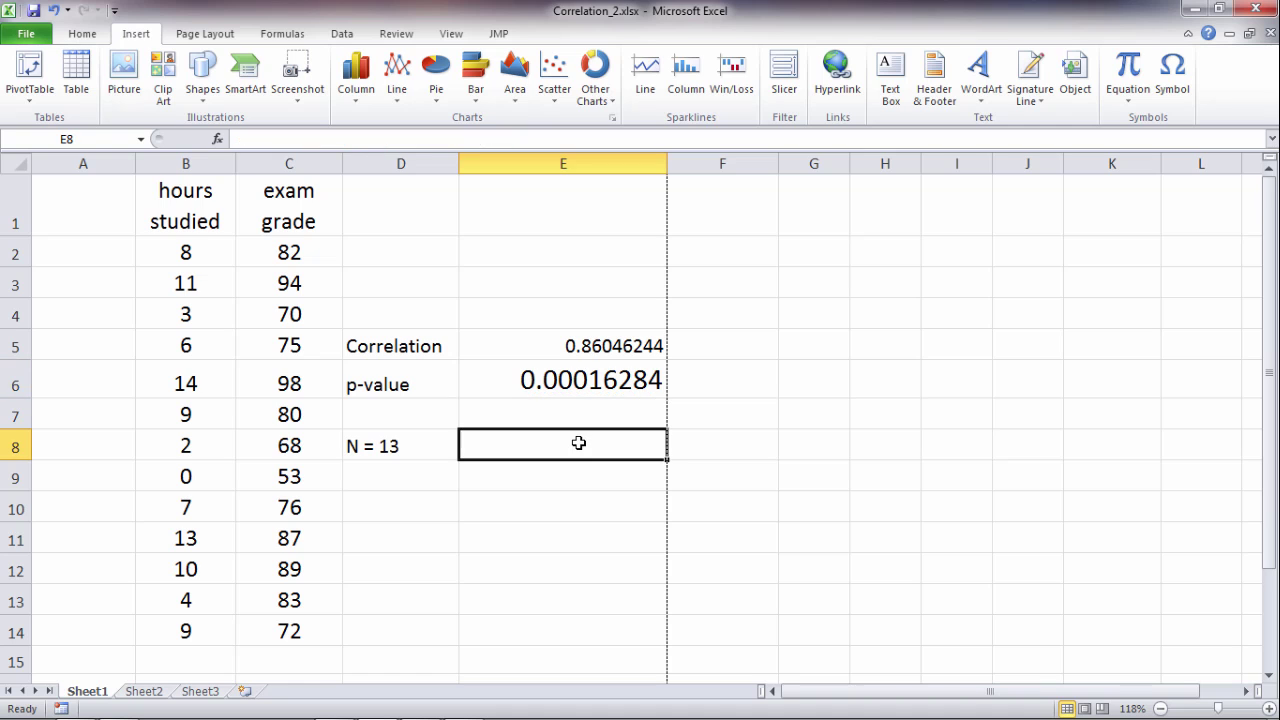
{"action": "left_click", "coordinate": [549, 379]}
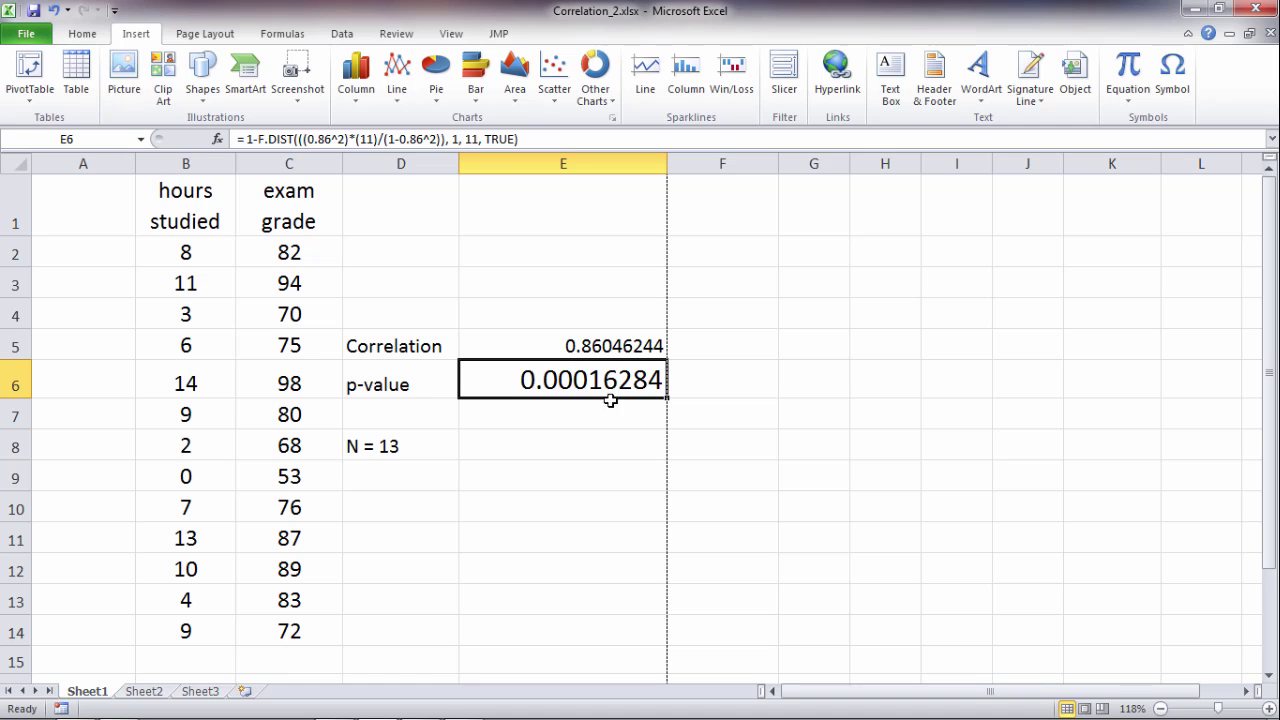
{"action": "left_click", "coordinate": [506, 450]}
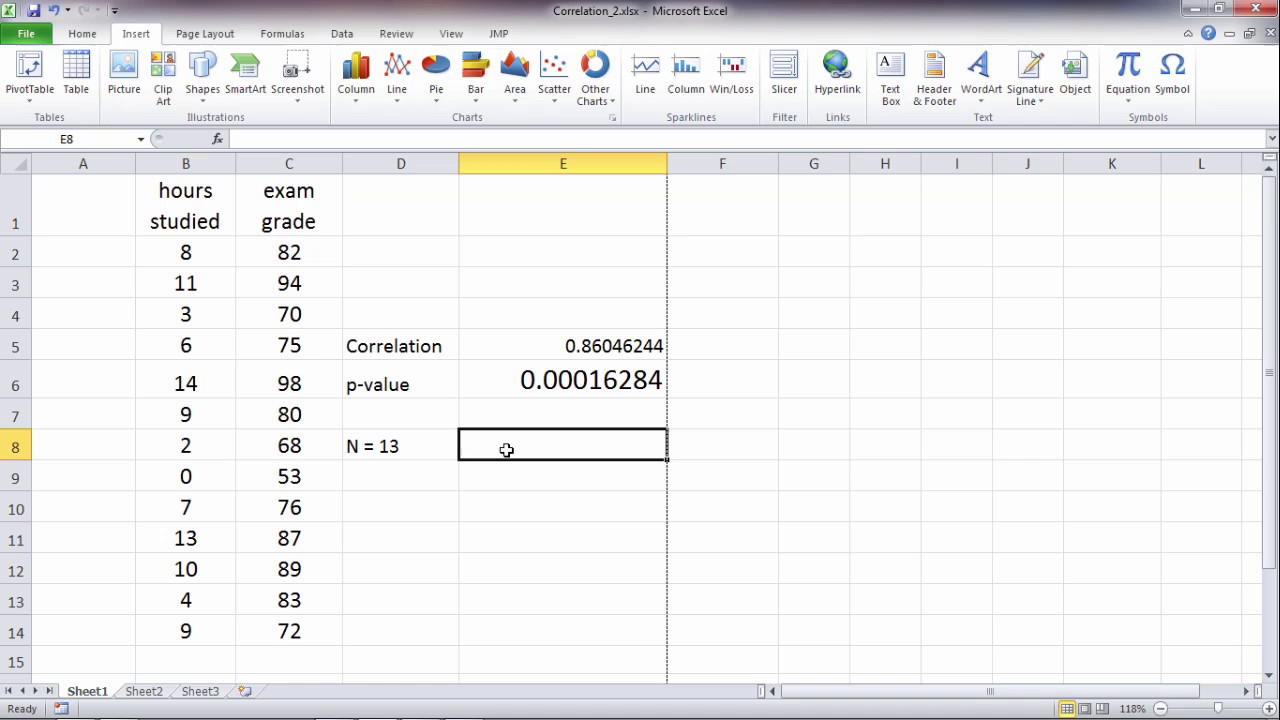
Step: Enter the notes alpha = .05, .00016 < .05 and SIGNIFICANT in E8–E10
{"action": "type", "text": "alpha"}
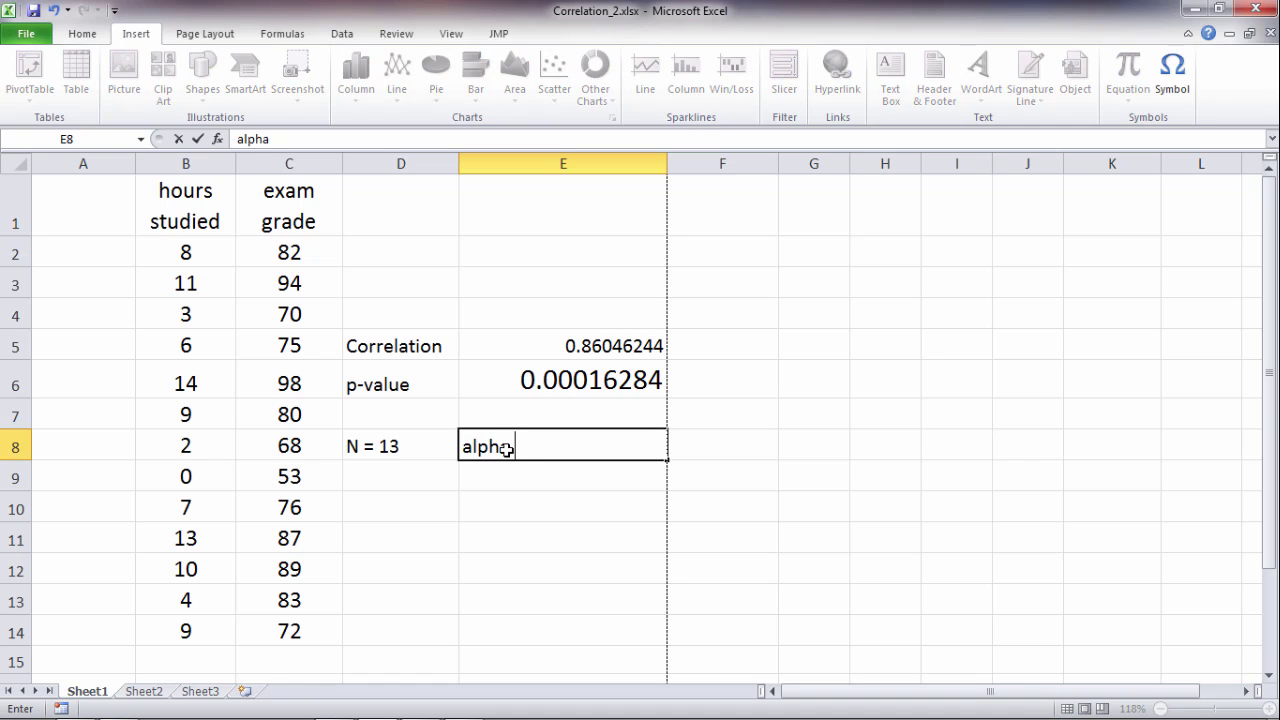
{"action": "type", "text": " = .05"}
{"action": "key", "text": "Return"}
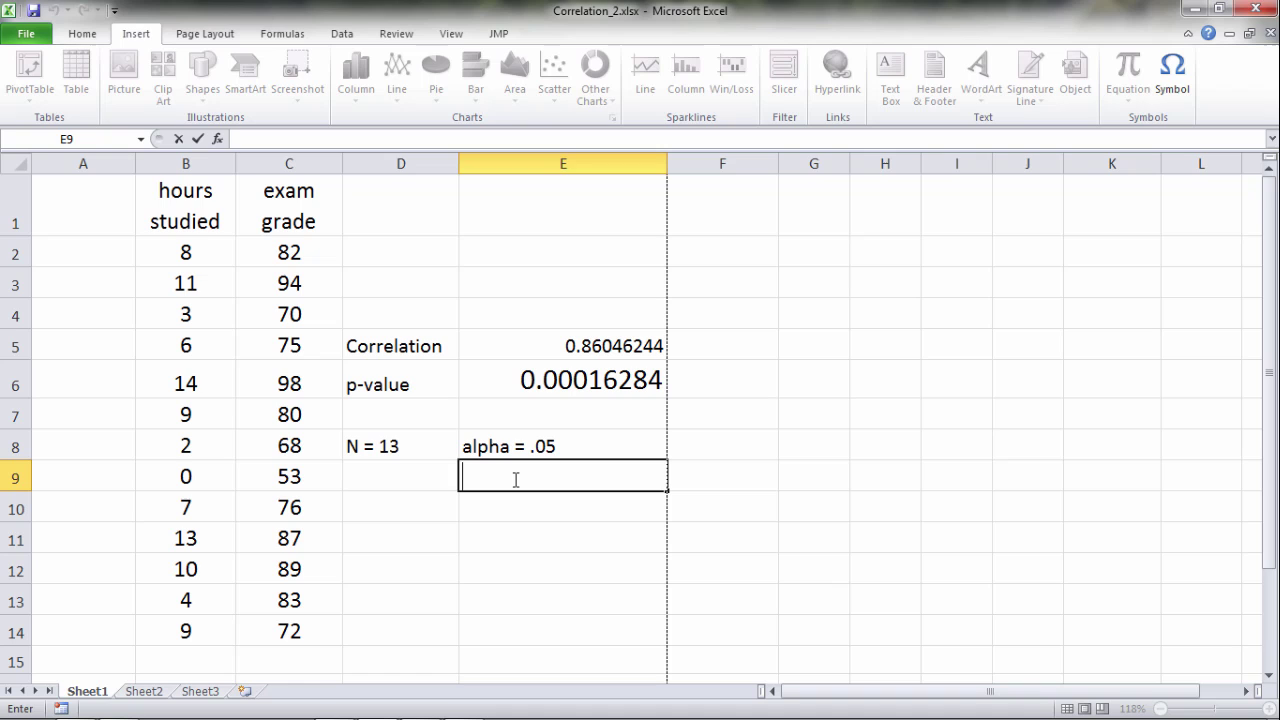
{"action": "type", "text": ".000"}
{"action": "type", "text": "16"}
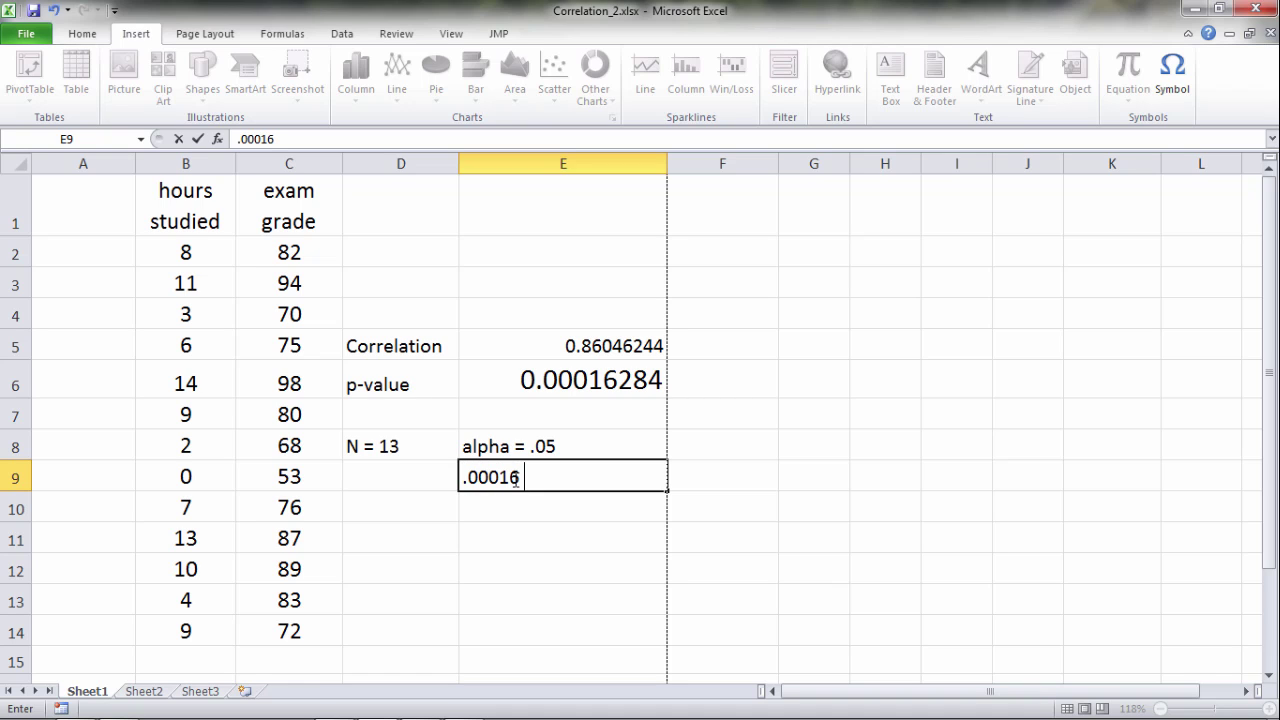
{"action": "type", "text": " < .05"}
{"action": "key", "text": "Return"}
{"action": "type", "text": "SIG"}
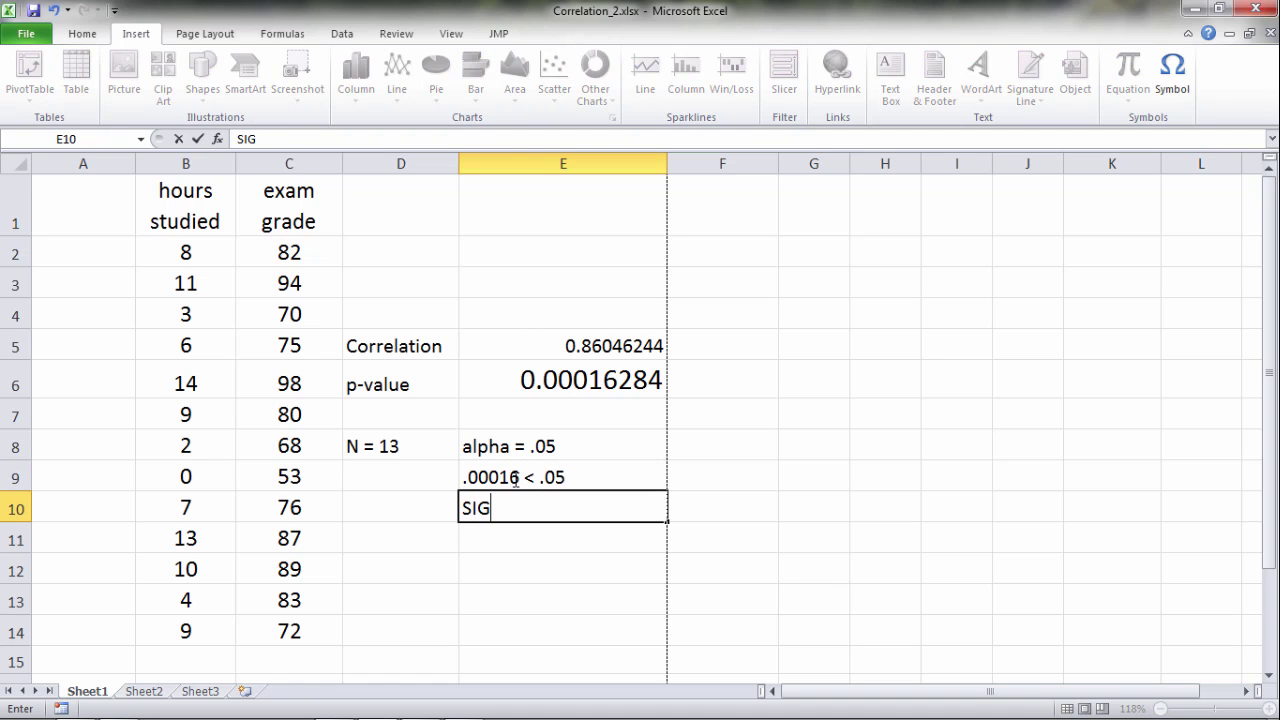
{"action": "type", "text": "NIFICANT"}
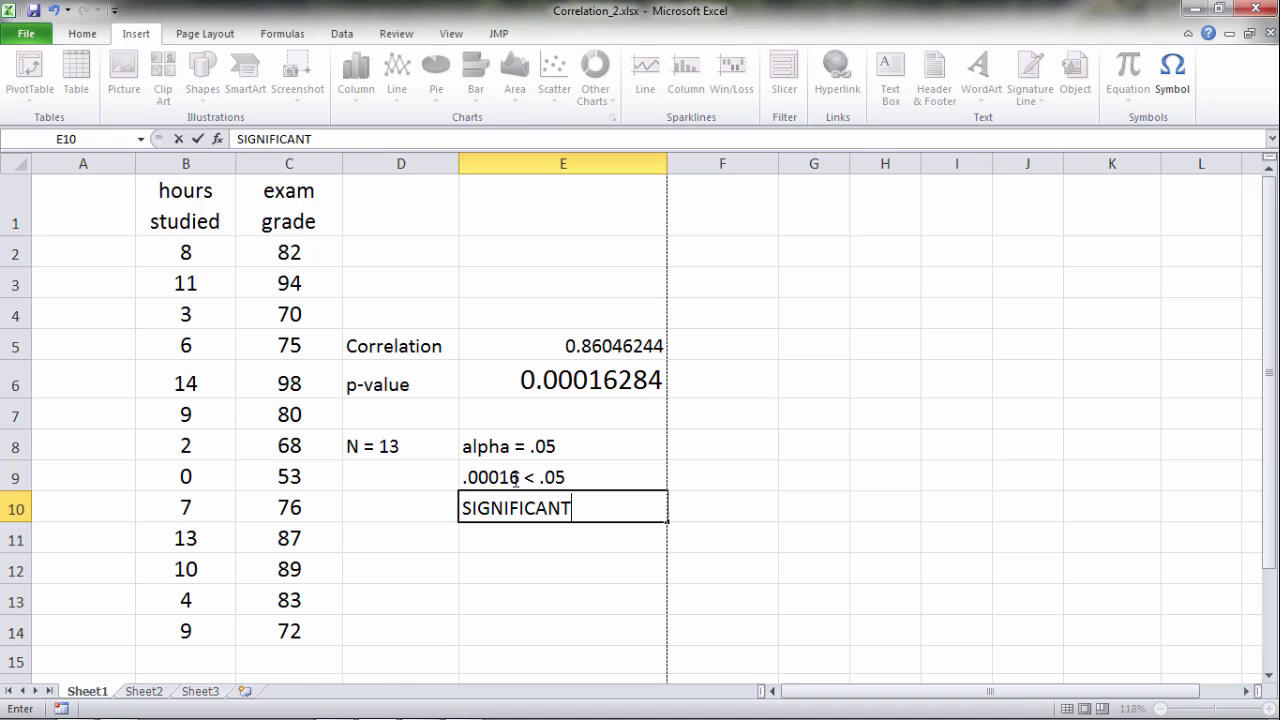
{"action": "key", "text": "Return"}
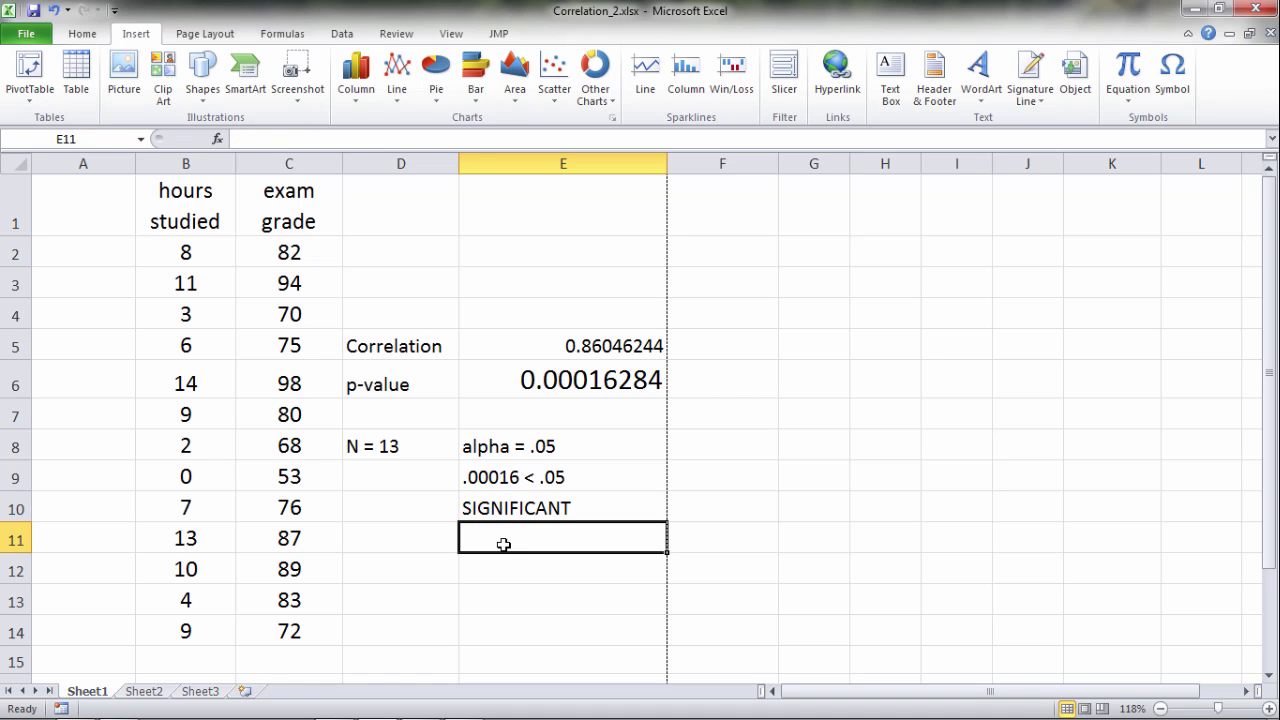
Step: Review the p-value and correlation formulas and the hours studied and exam grade headings
{"action": "left_click", "coordinate": [560, 383]}
{"action": "left_click", "coordinate": [572, 346]}
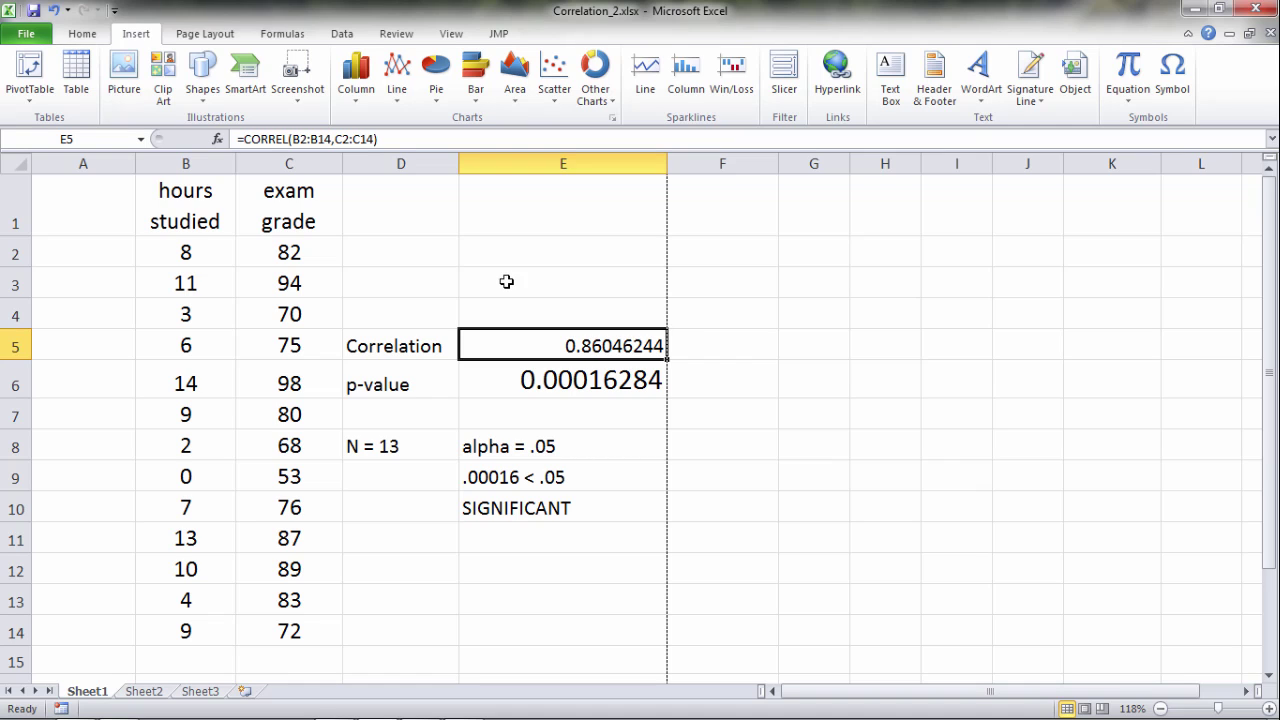
{"action": "left_click", "coordinate": [197, 198]}
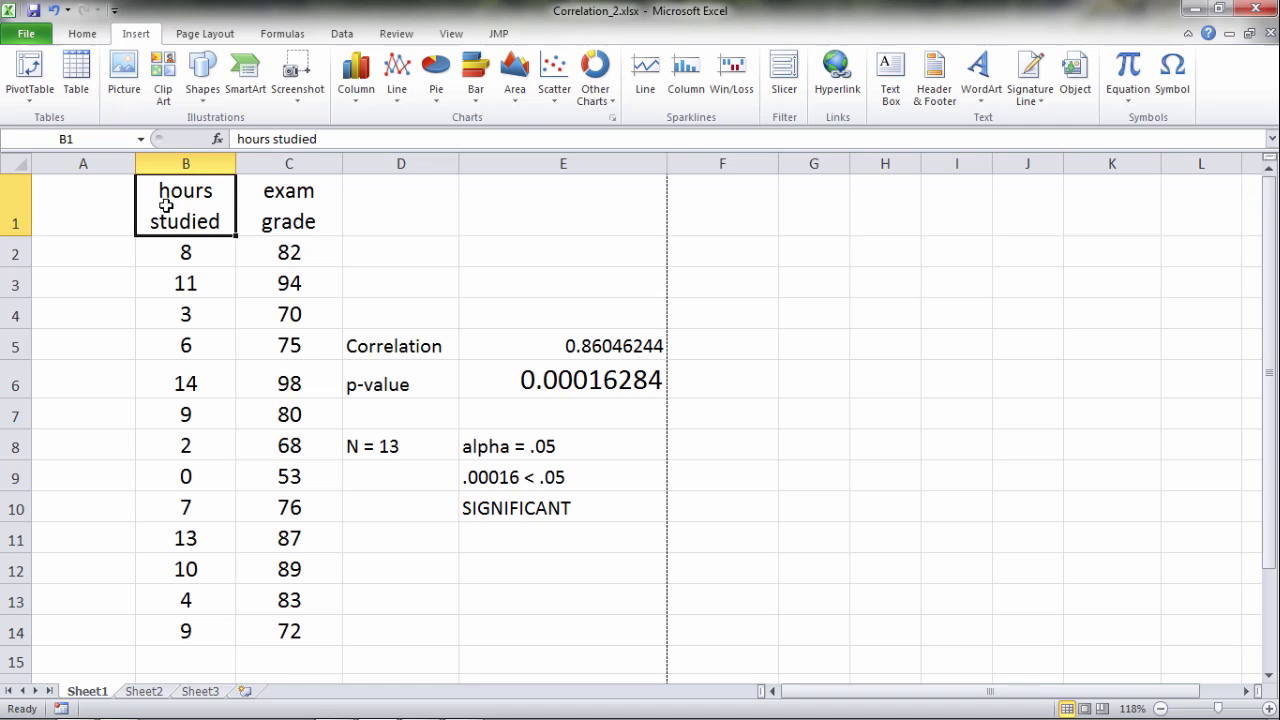
{"action": "left_click", "coordinate": [279, 217]}
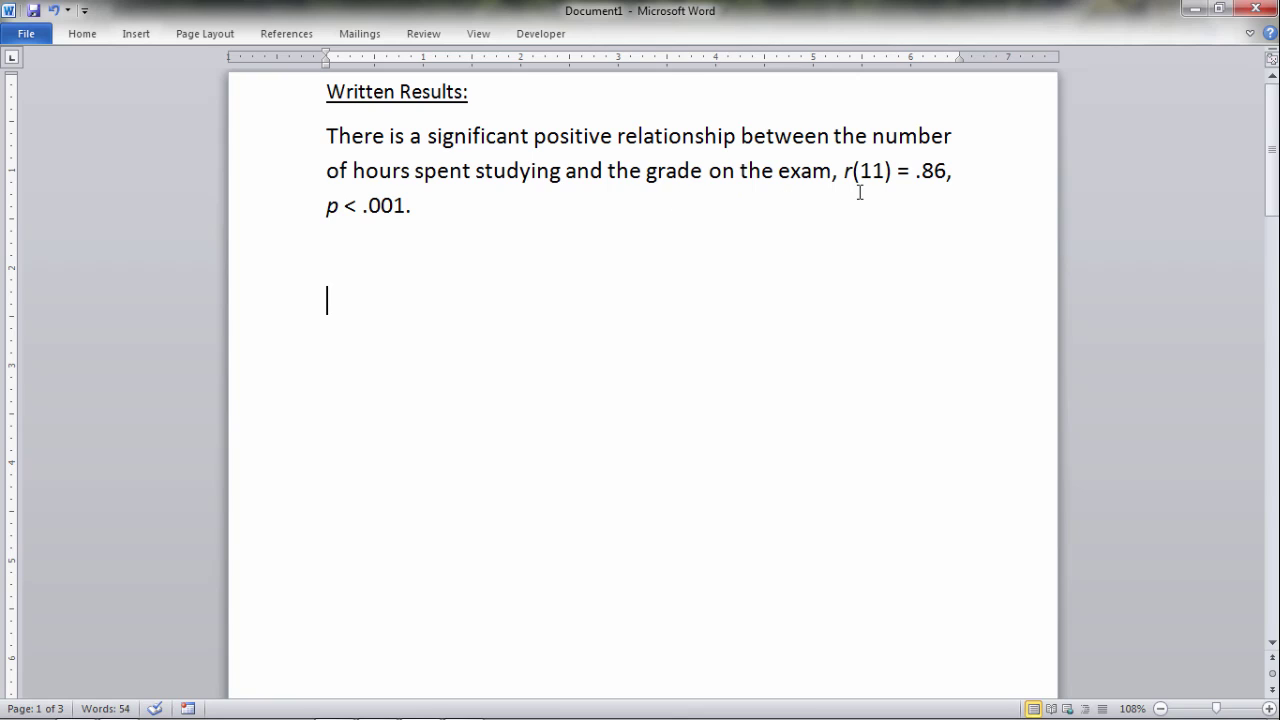
Step: Check the r(11) = .86, p < .001 parts of the results sentence and start a new line
{"action": "left_click_drag", "start_coordinate": [844, 172], "coordinate": [854, 172]}
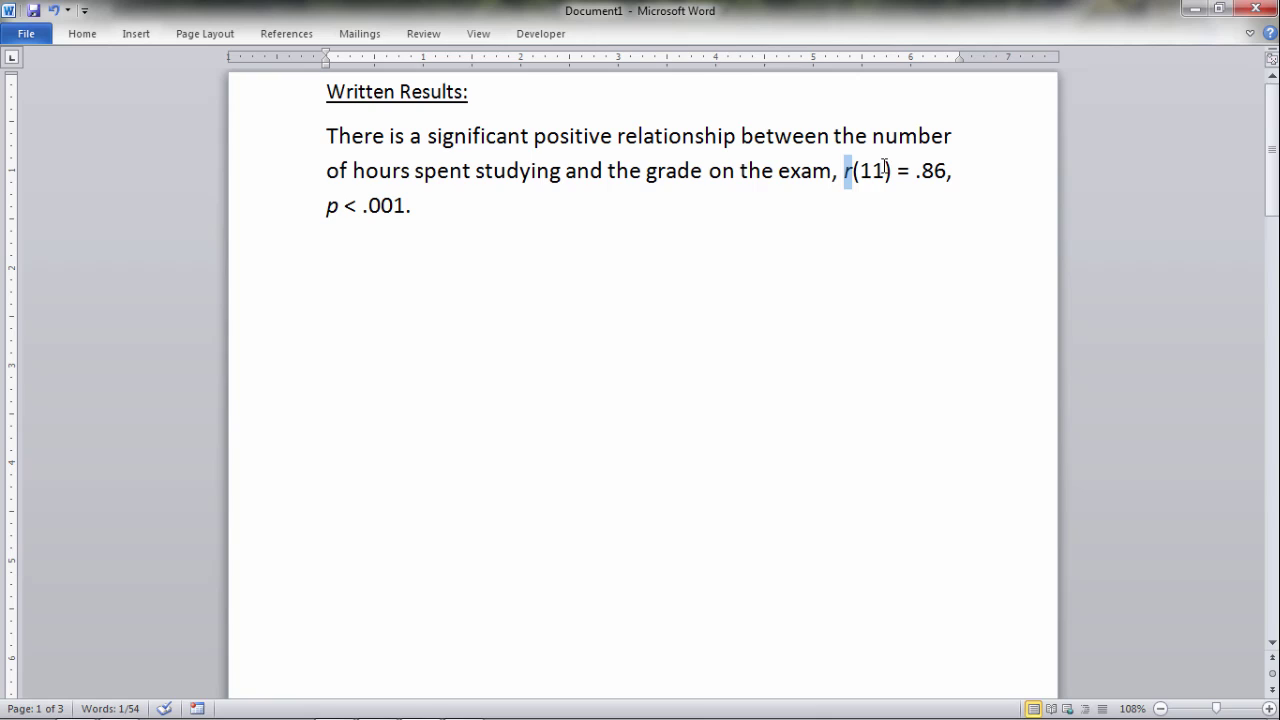
{"action": "left_click_drag", "start_coordinate": [885, 170], "coordinate": [862, 171]}
{"action": "left_click_drag", "start_coordinate": [917, 171], "coordinate": [947, 172]}
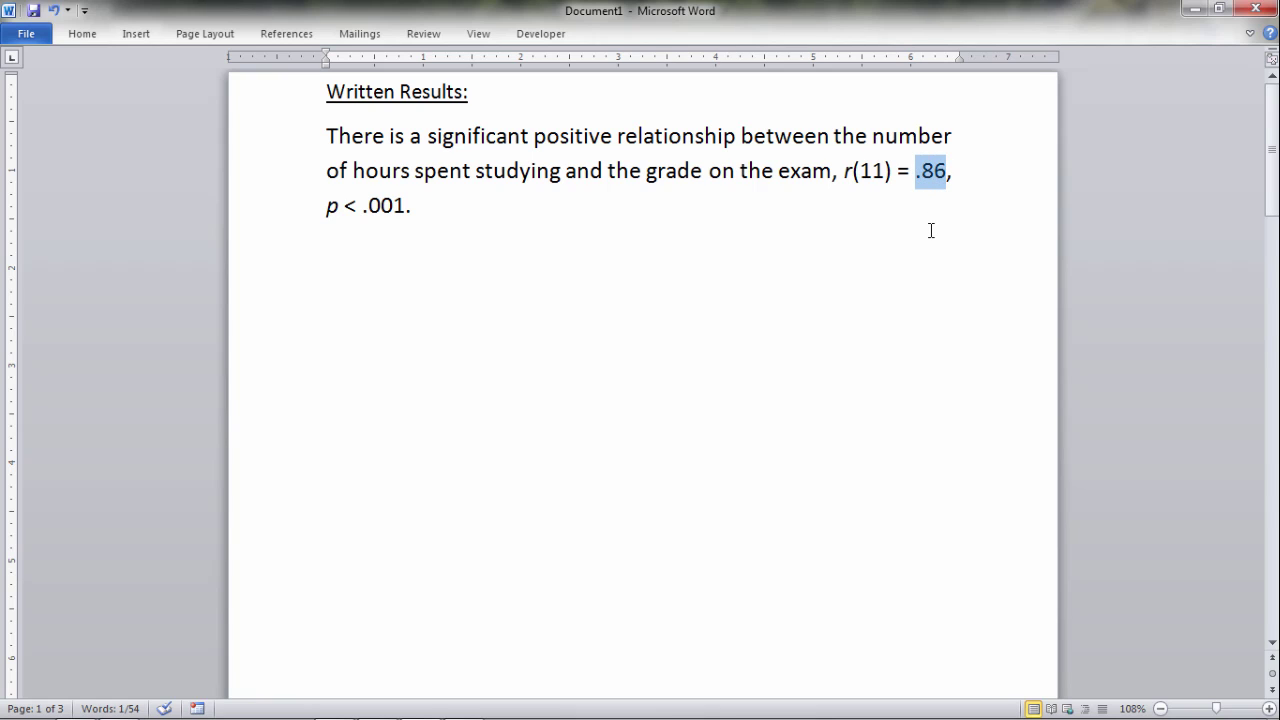
{"action": "mouse_move", "coordinate": [324, 206]}
{"action": "left_mouse_down"}
{"action": "mouse_move", "coordinate": [417, 206]}
{"action": "mouse_move", "coordinate": [418, 246]}
{"action": "left_mouse_up"}
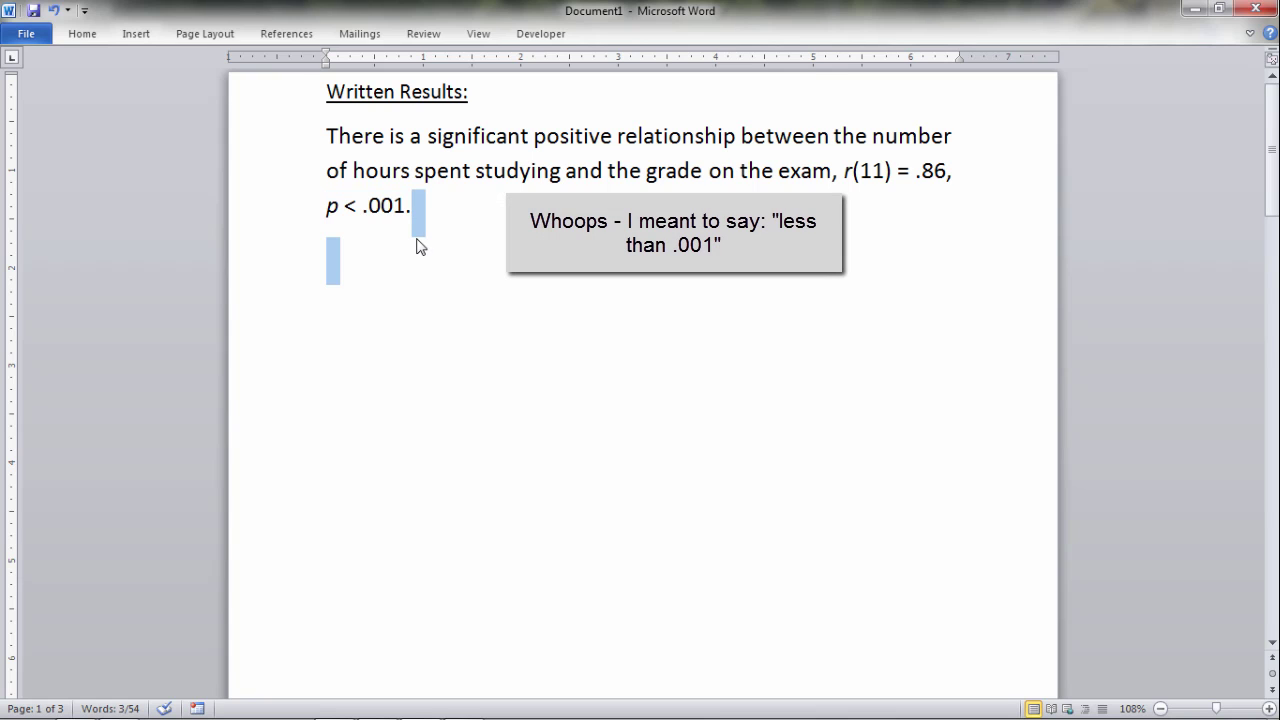
{"action": "left_click", "coordinate": [392, 258]}
Step: Paste the df working lines and complete them as df = 13 – 2 = 11
{"action": "type", "text": "df = N – 2 df = 13 – 2 = 1"}
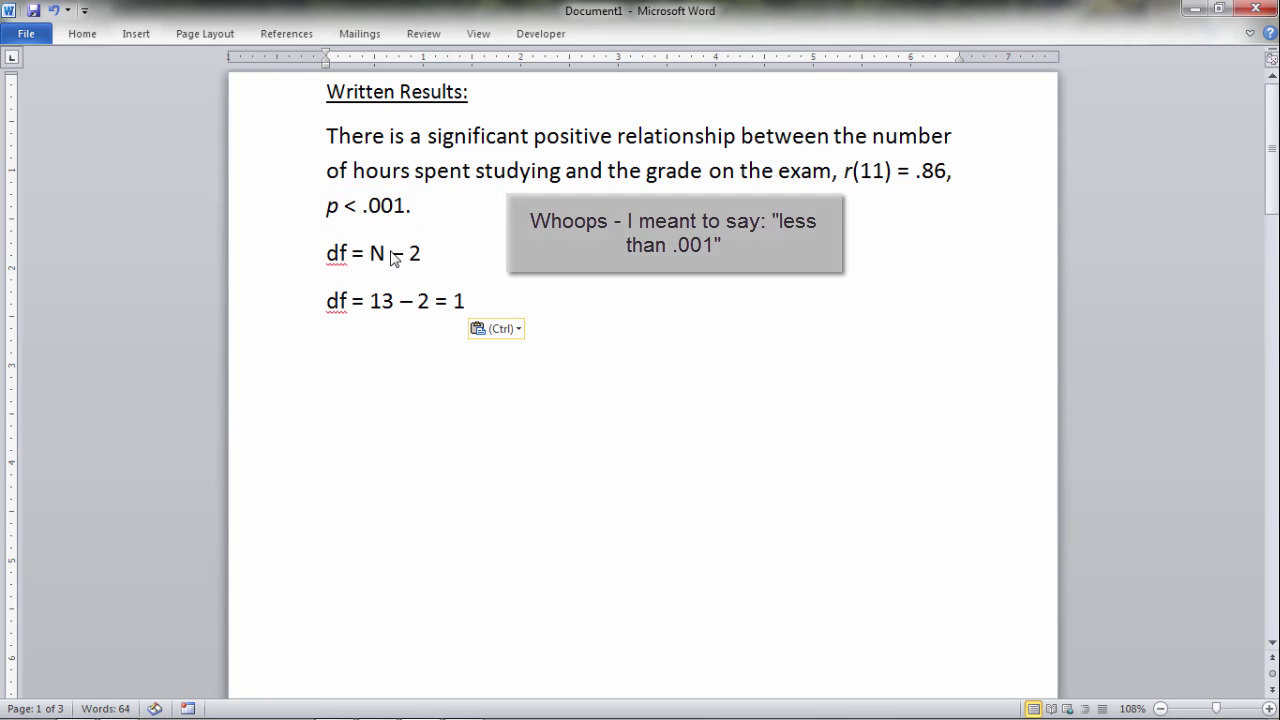
{"action": "left_click_drag", "start_coordinate": [377, 256], "coordinate": [423, 256]}
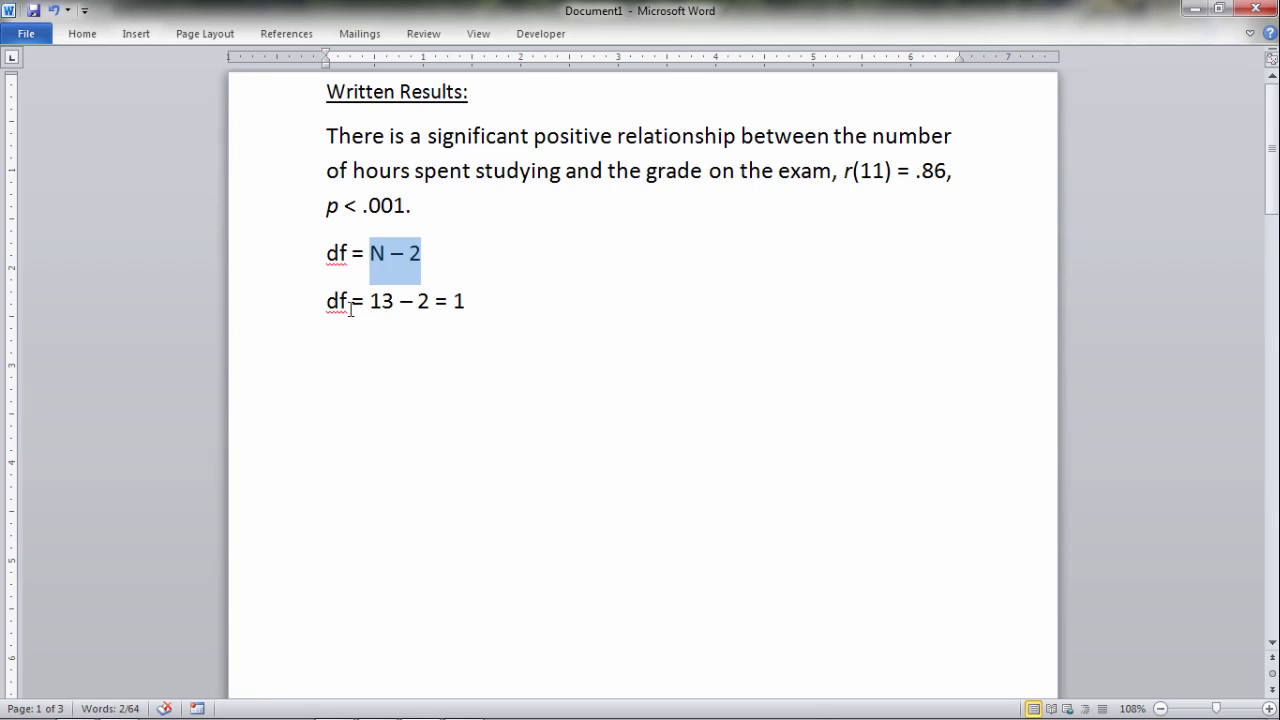
{"action": "left_click", "coordinate": [465, 302]}
{"action": "type", "text": "1"}
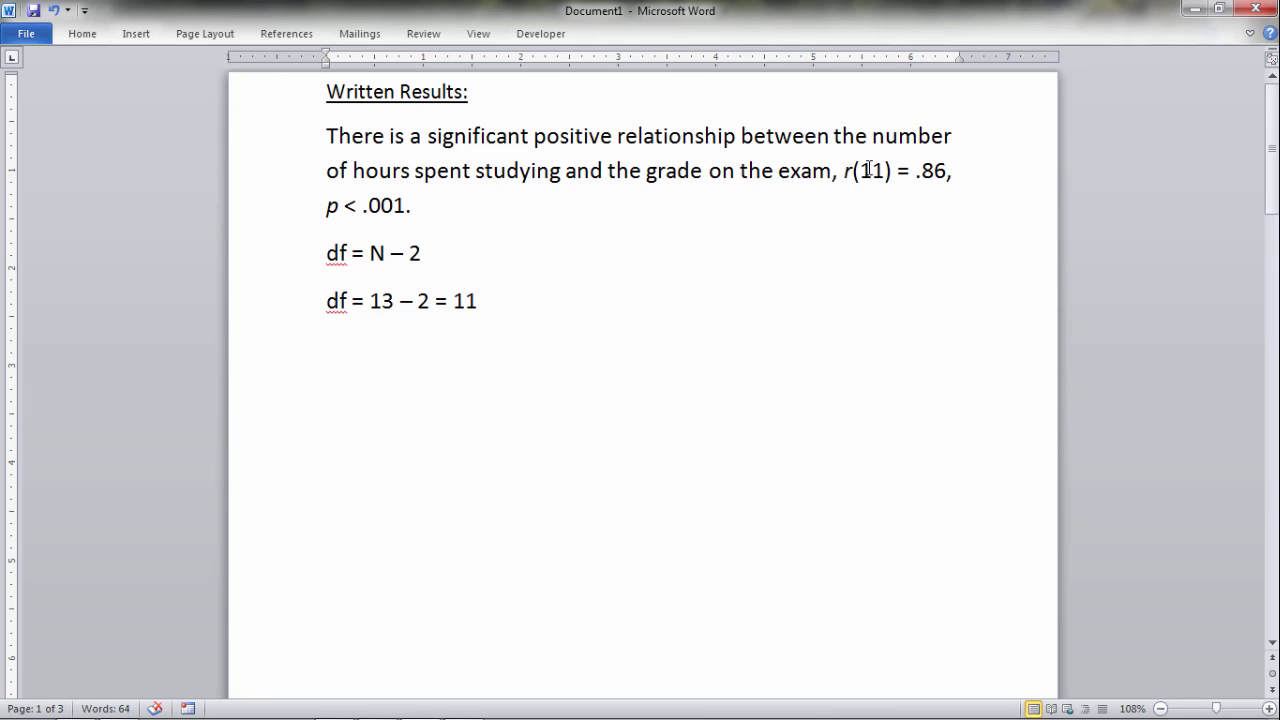
{"action": "left_click_drag", "start_coordinate": [860, 171], "coordinate": [885, 172]}
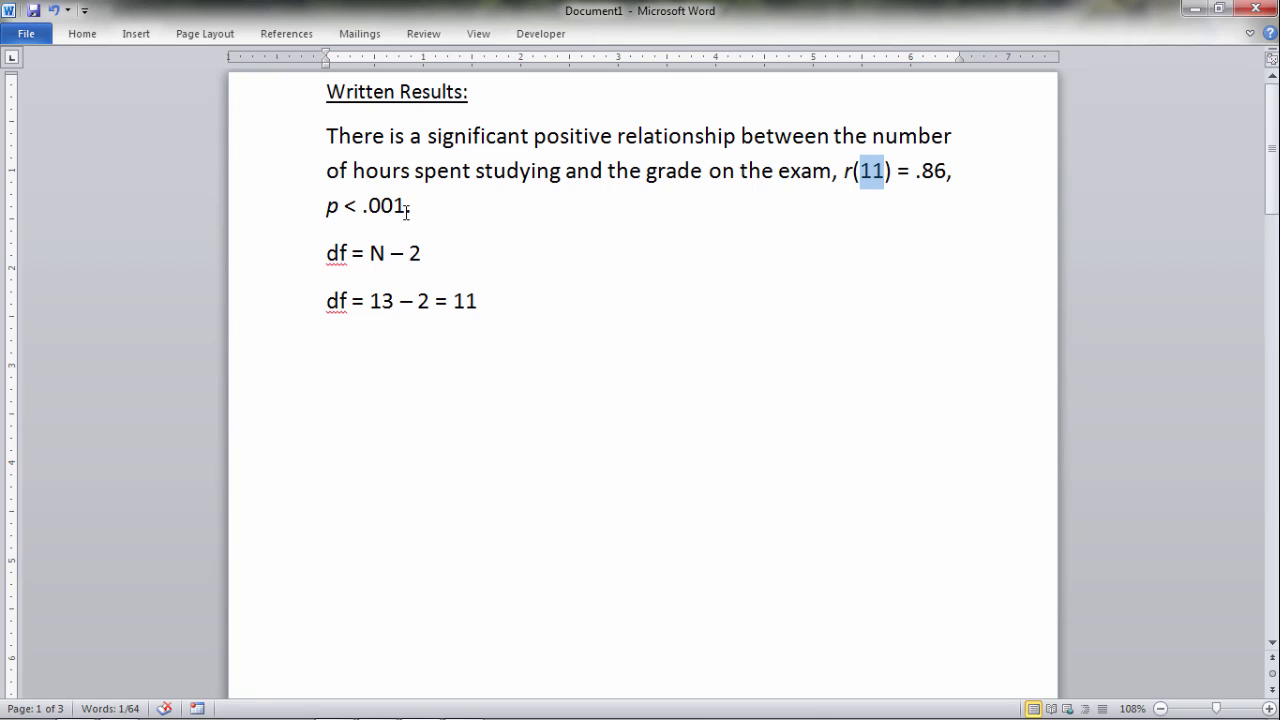
Step: Add the note p < .05 (alpha = .05) with p italicised
{"action": "left_click", "coordinate": [352, 363]}
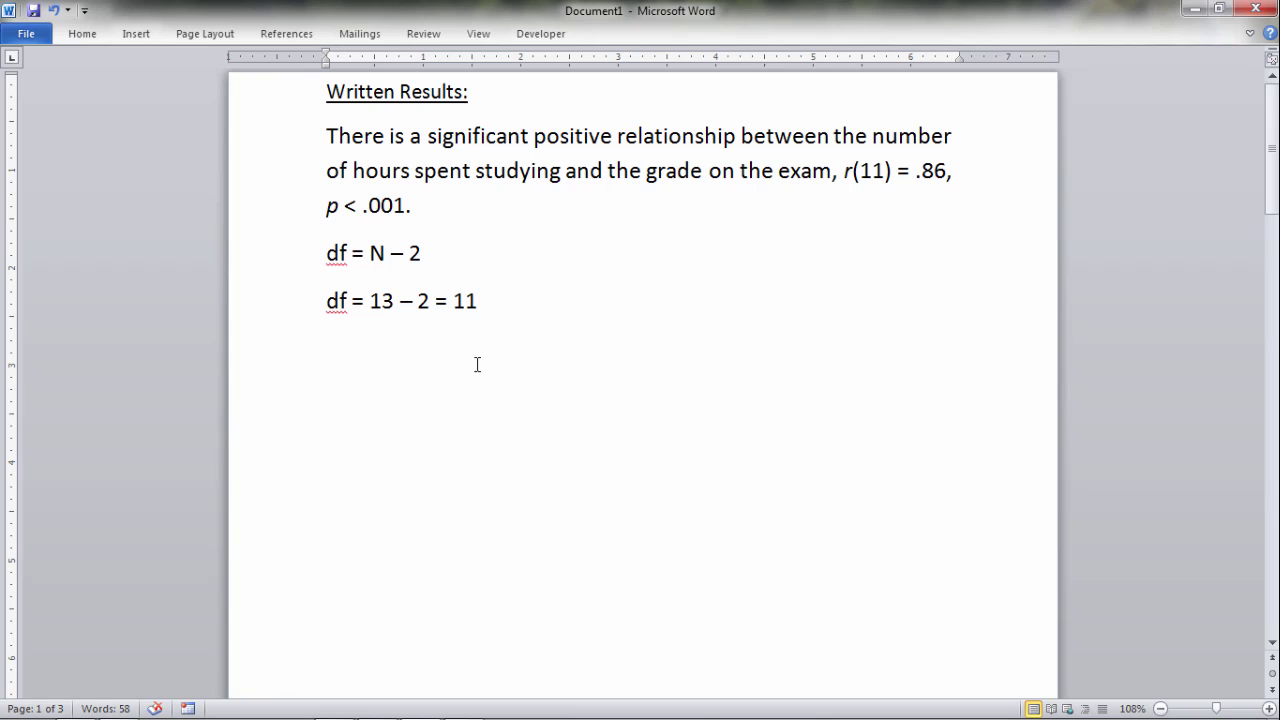
{"action": "type", "text": "p < .05 (alpha = .05)"}
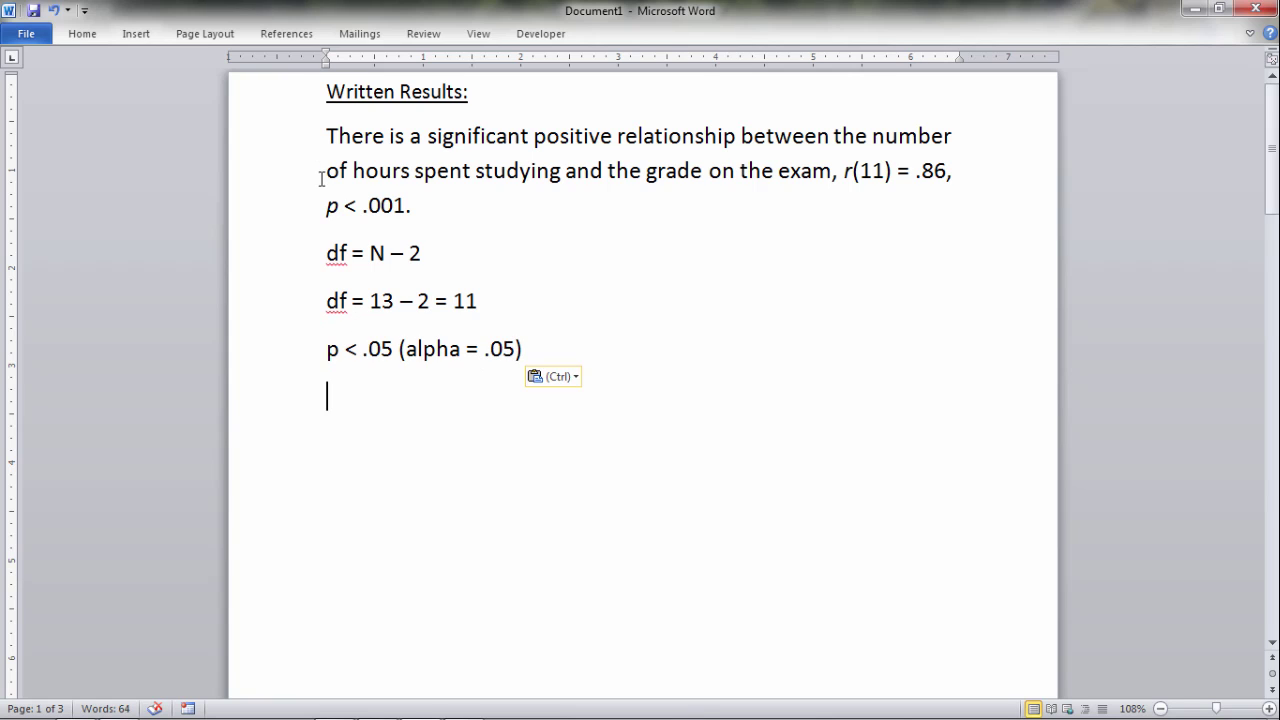
{"action": "left_click_drag", "start_coordinate": [325, 205], "coordinate": [407, 211]}
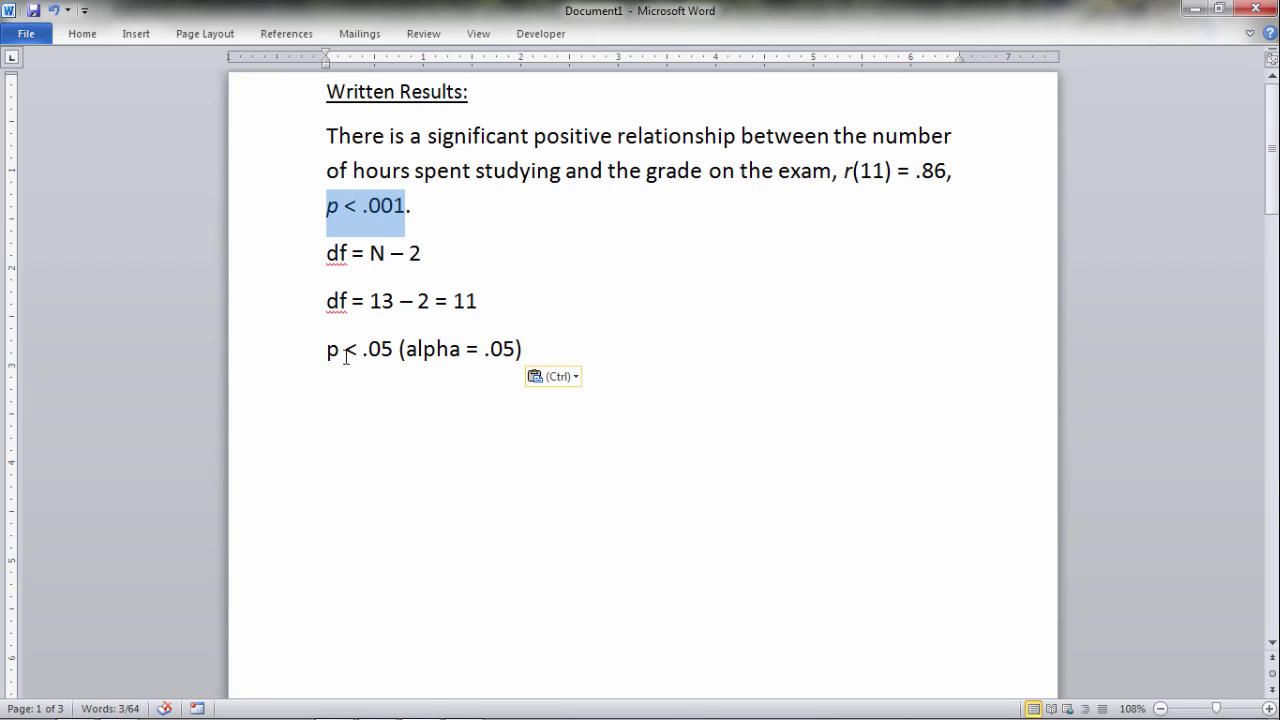
{"action": "left_click_drag", "start_coordinate": [327, 350], "coordinate": [387, 348]}
{"action": "key", "text": "ctrl+i"}
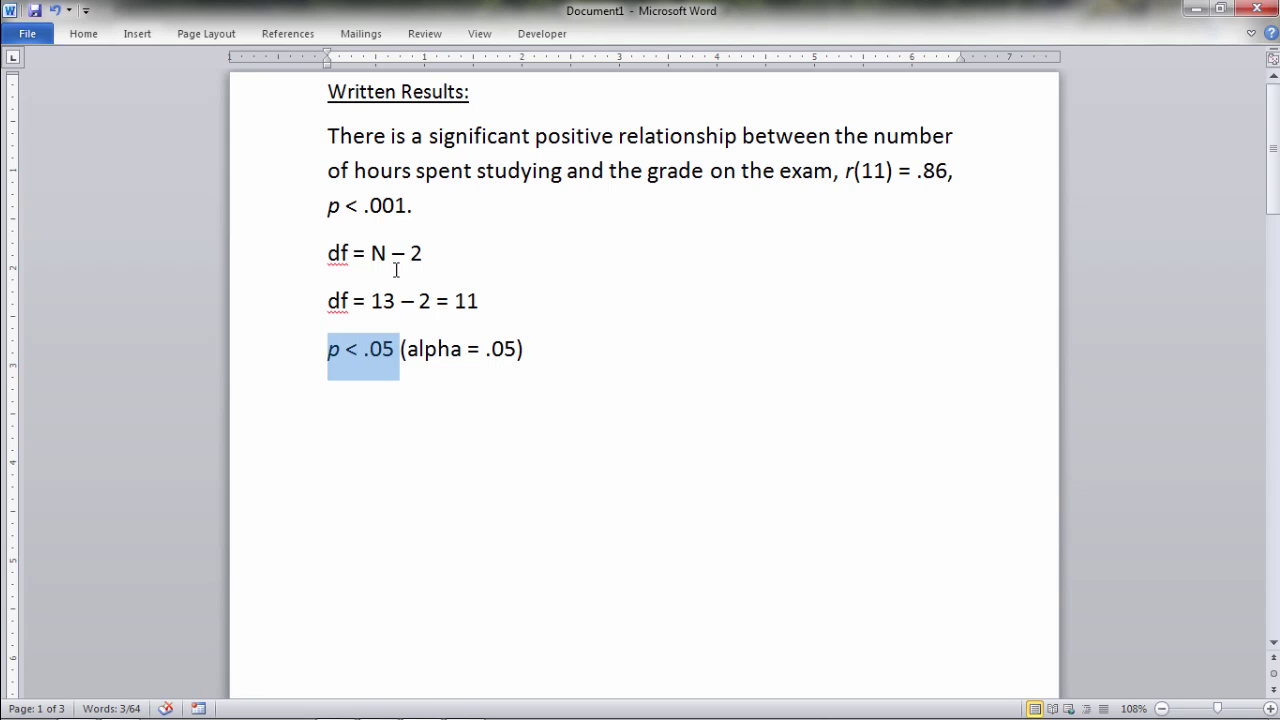
{"action": "left_click_drag", "start_coordinate": [407, 211], "coordinate": [331, 208]}
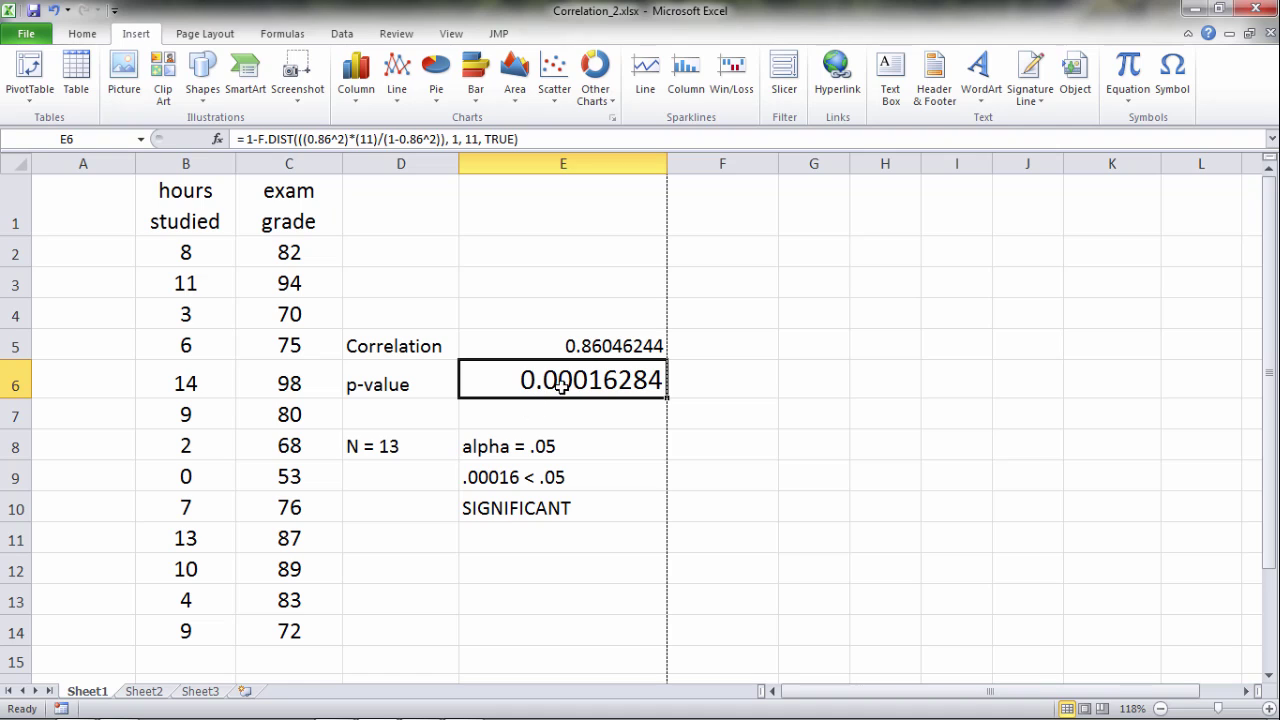
Step: Enter the note .0002 < .001 in cell E11 below SIGNIFICANT
{"action": "left_click", "coordinate": [488, 537]}
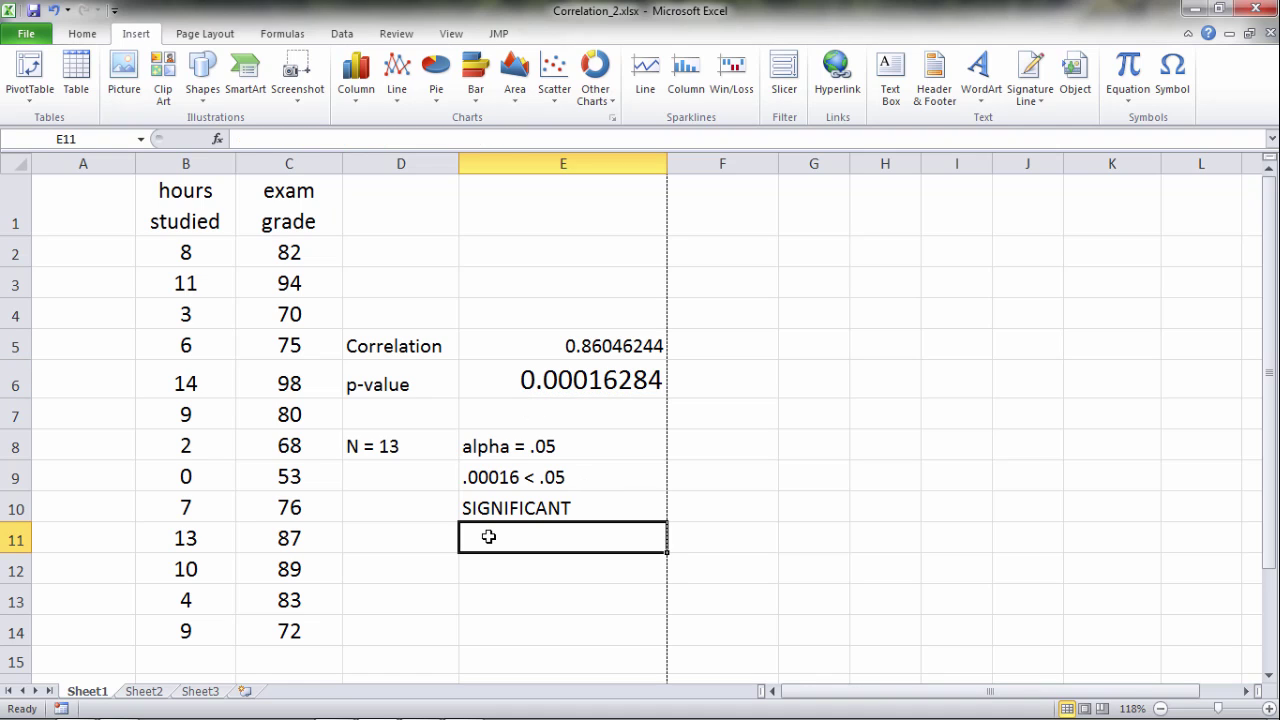
{"action": "type", "text": ".0002"}
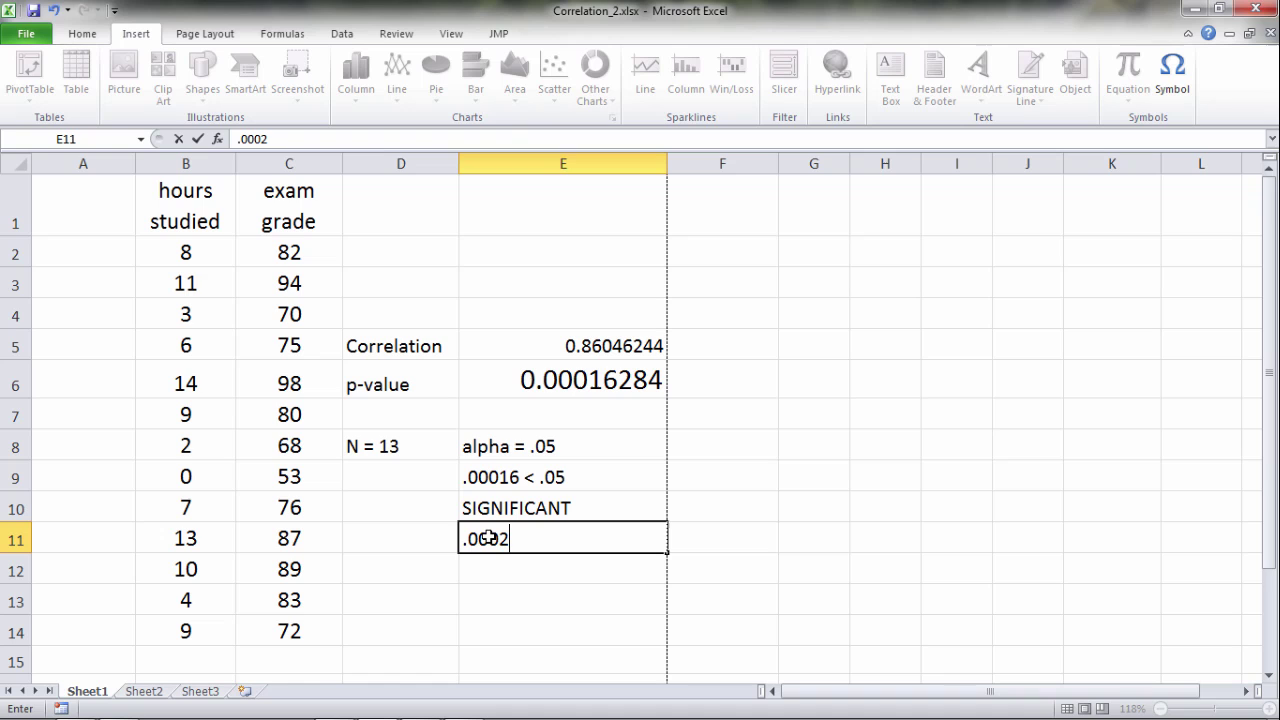
{"action": "type", "text": "000"}
{"action": "type", "text": "0"}
{"action": "key", "text": "BackSpace"}
{"action": "key", "text": "BackSpace"}
{"action": "type", "text": "1"}
{"action": "key", "text": "Return"}
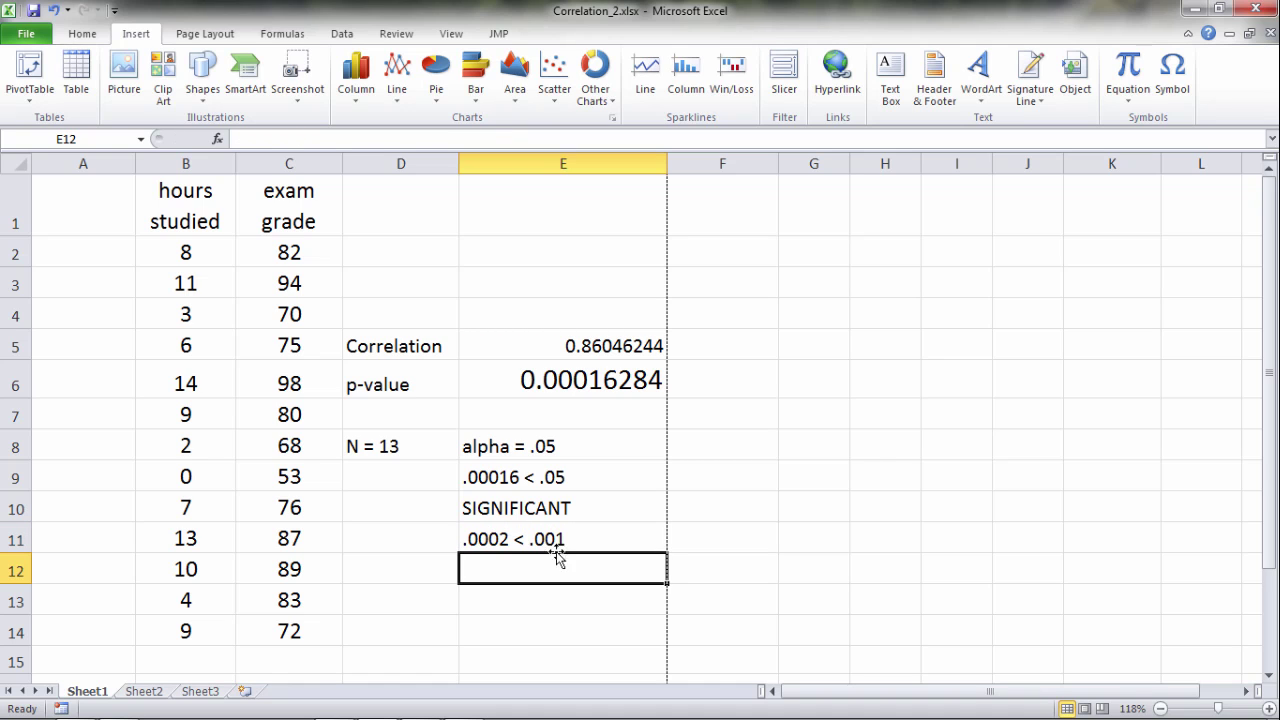
{"action": "left_click", "coordinate": [530, 541]}
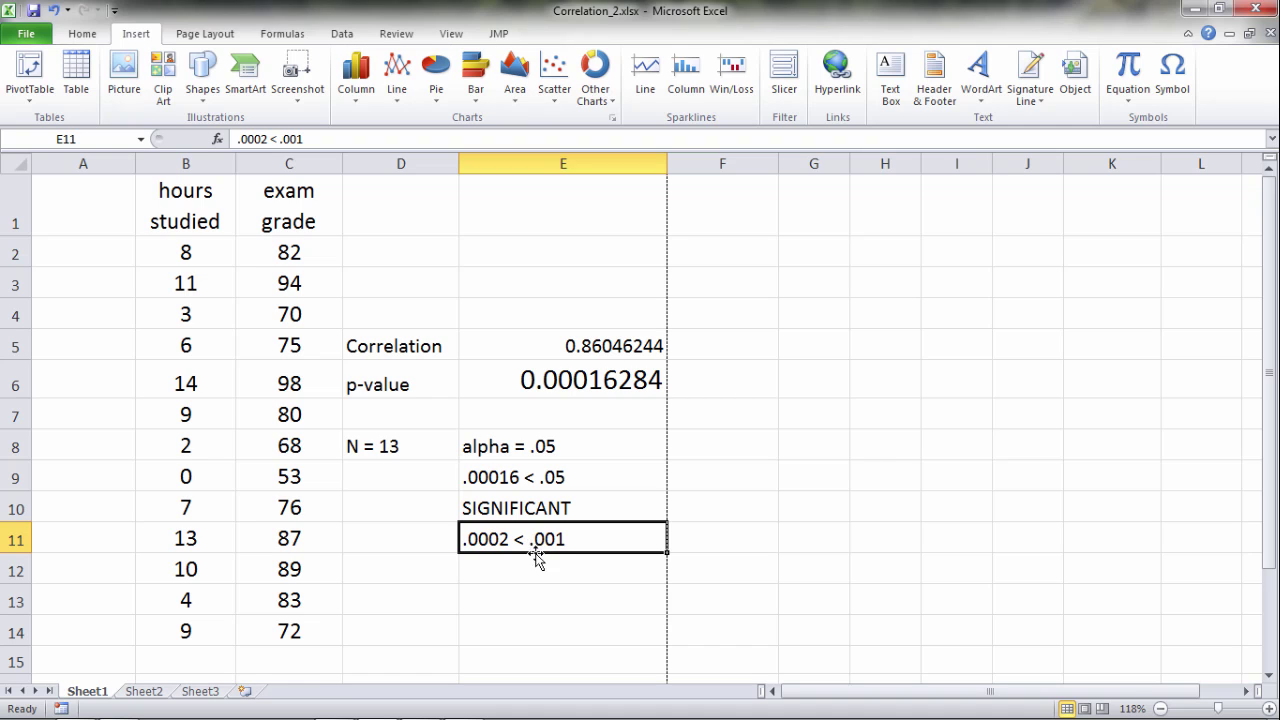
Step: Enter p < .001 in E12 and p < .05 in E13
{"action": "left_click", "coordinate": [503, 563]}
{"action": "type", "text": "p "}
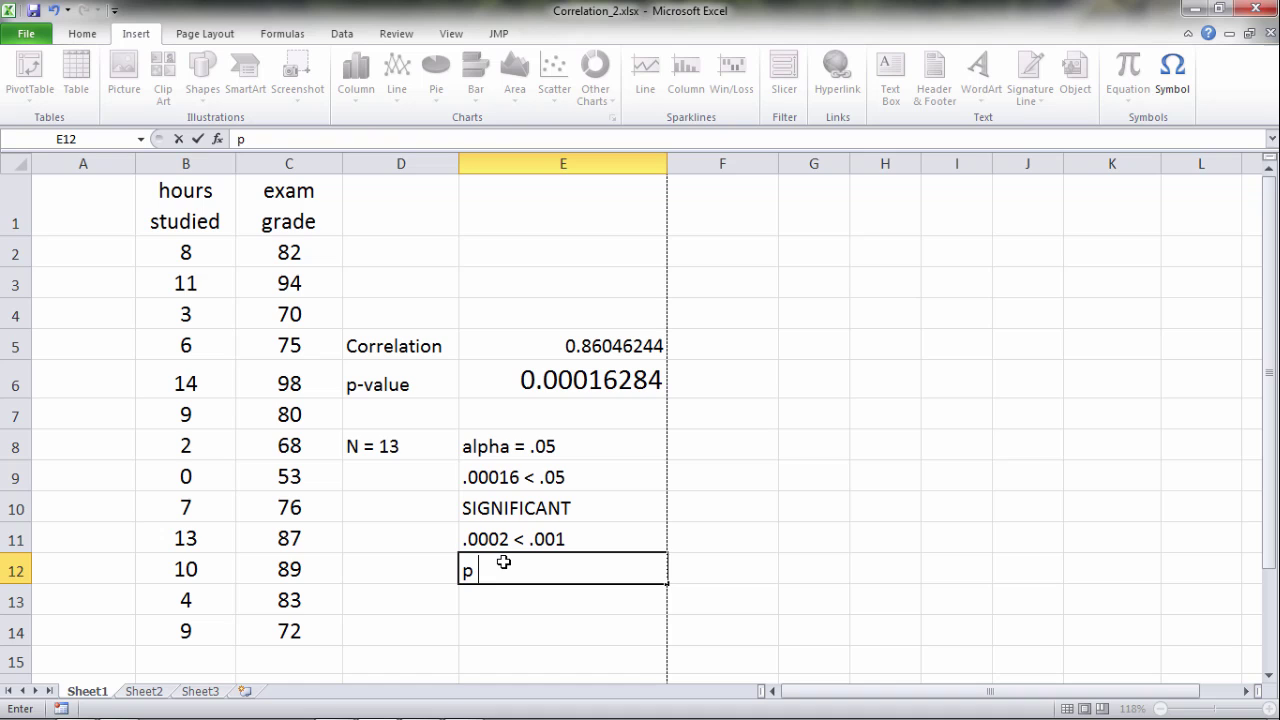
{"action": "type", "text": "< ."}
{"action": "type", "text": "001"}
{"action": "key", "text": "Return"}
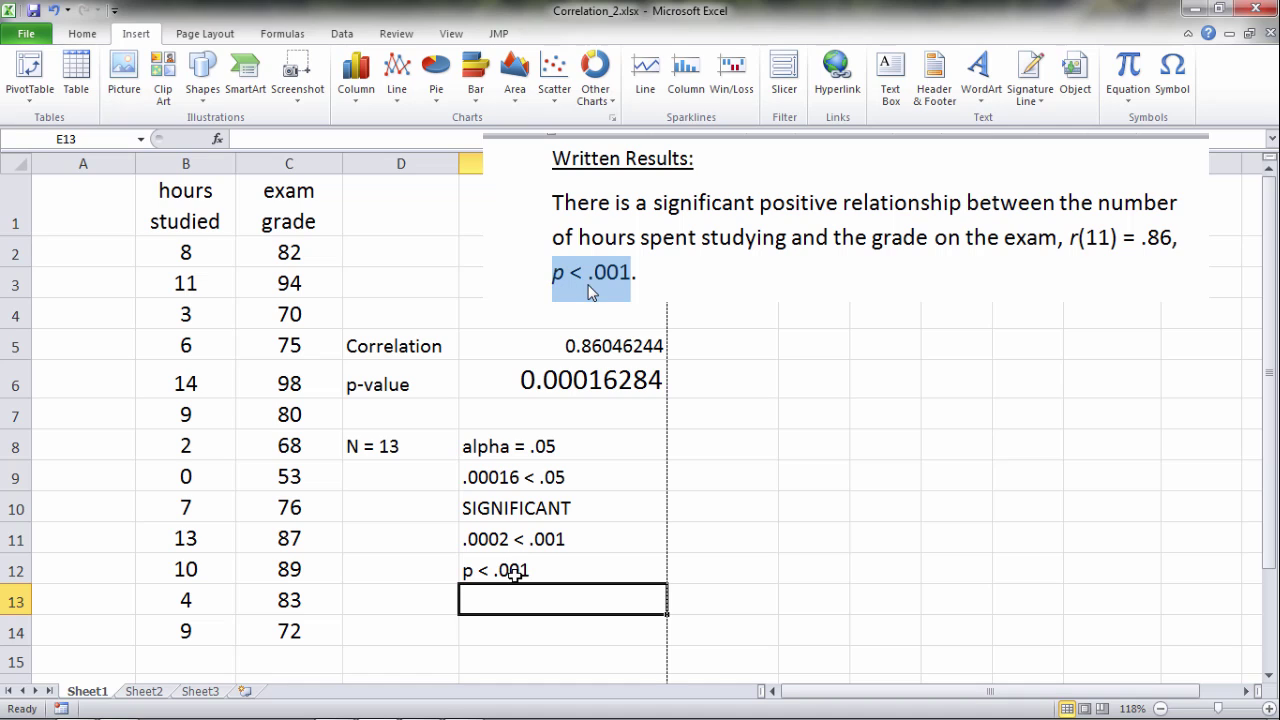
{"action": "type", "text": "p"}
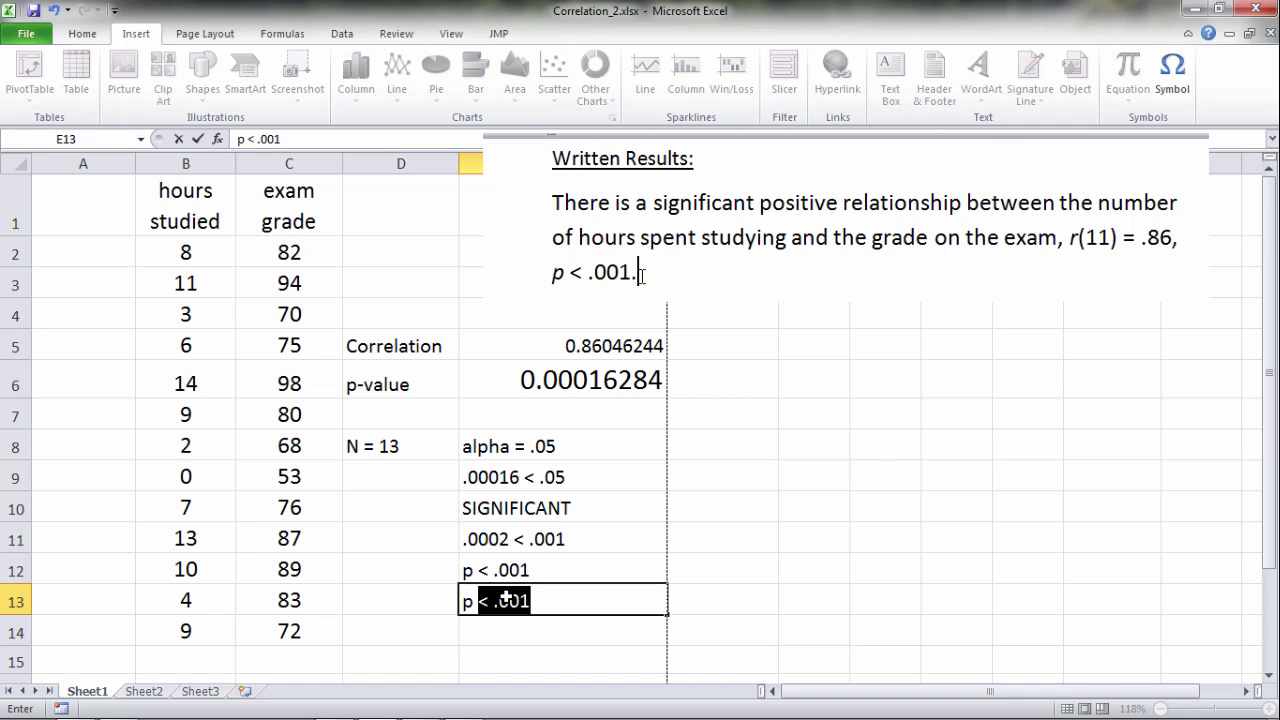
{"action": "type", "text": " < .05"}
{"action": "key", "text": "Return"}
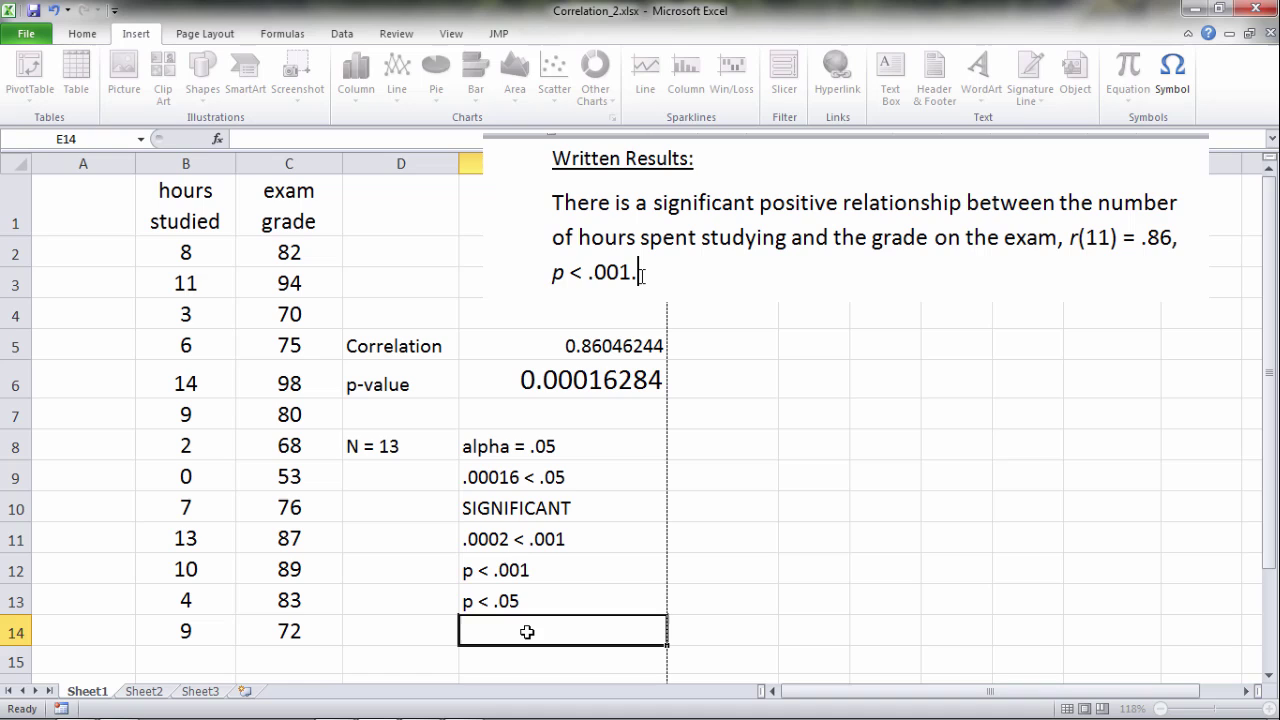
Step: Add the note p < .00001 in F12 beside the p < .001 note
{"action": "left_click", "coordinate": [503, 572]}
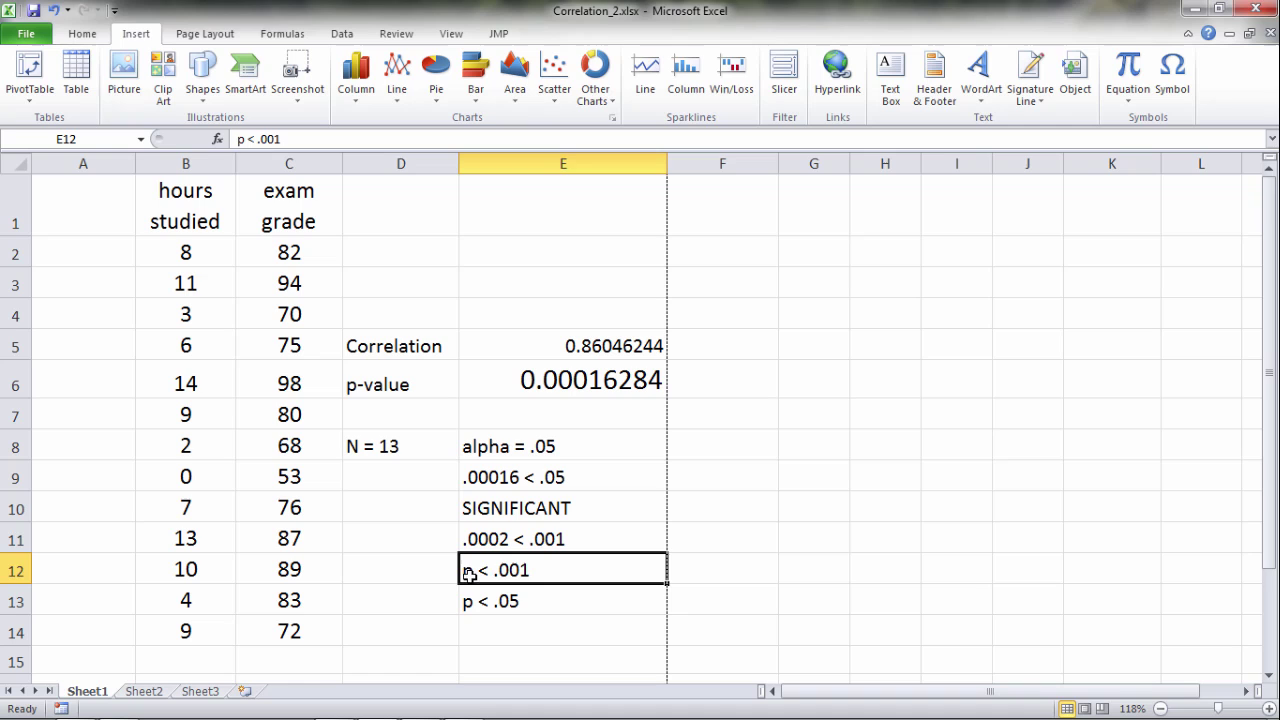
{"action": "left_click", "coordinate": [705, 556]}
{"action": "type", "text": "p < .0"}
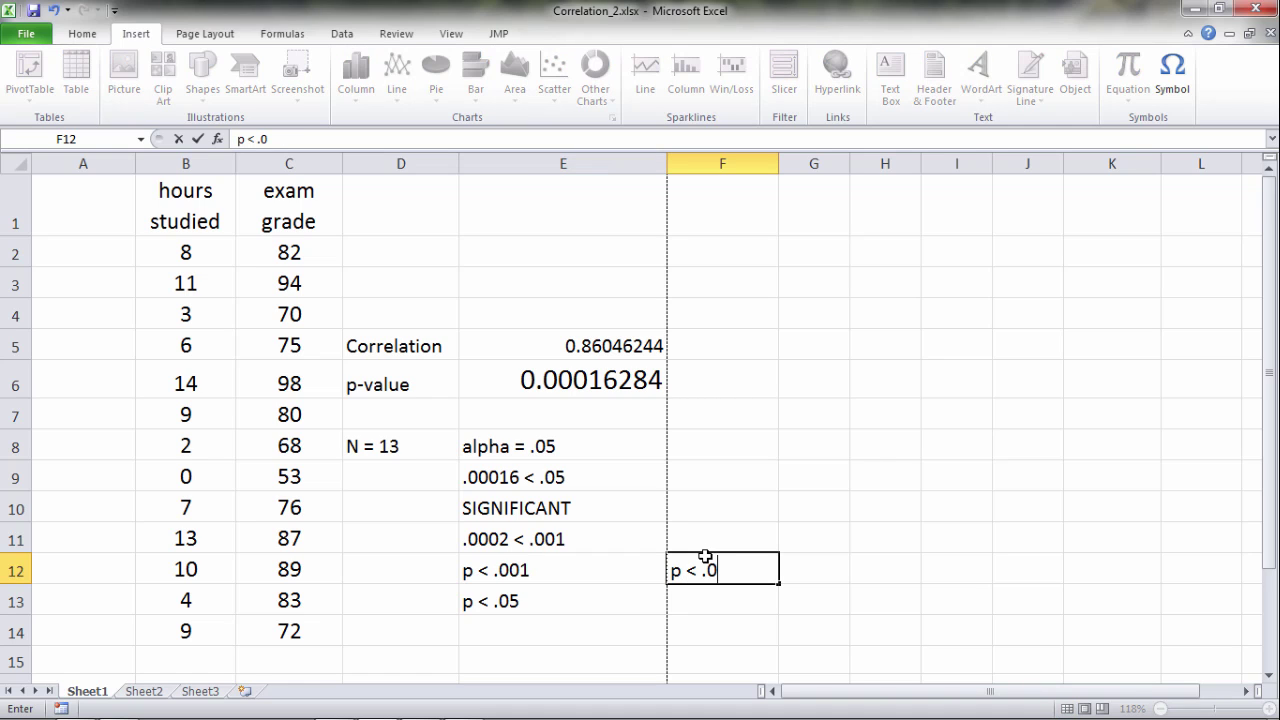
{"action": "type", "text": "0001"}
{"action": "left_click", "coordinate": [708, 587]}
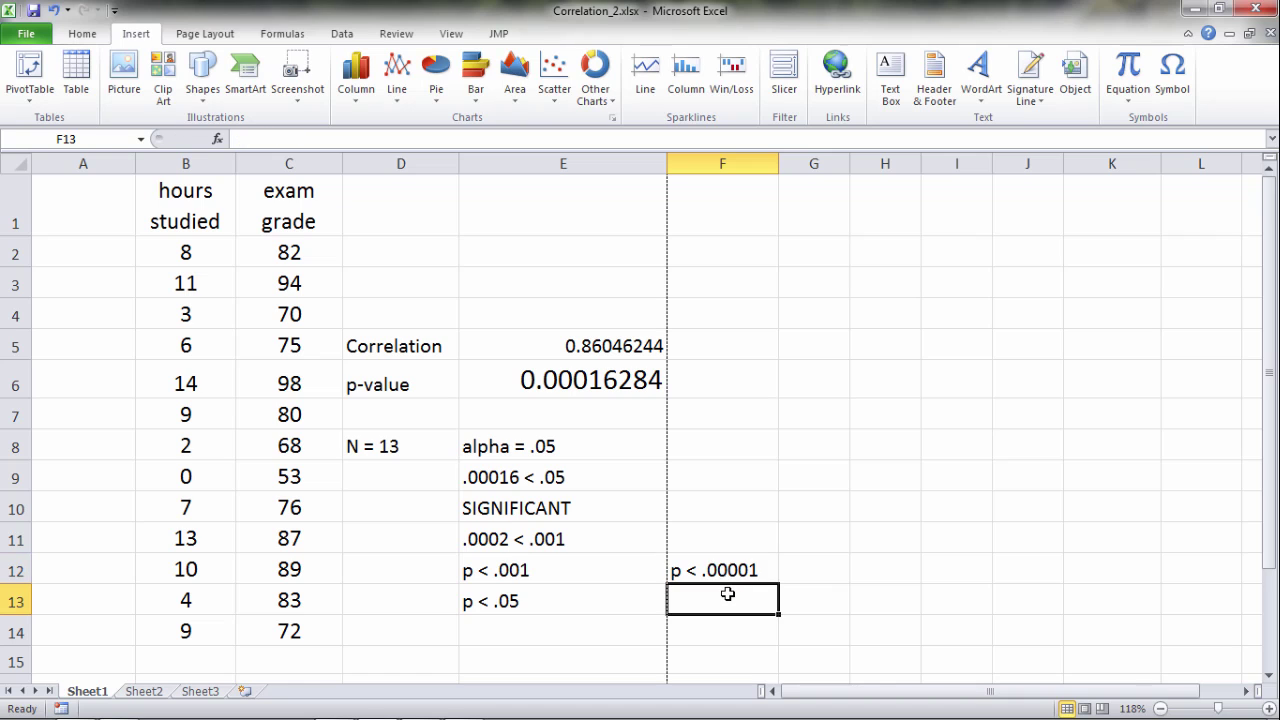
{"action": "left_click", "coordinate": [550, 568]}
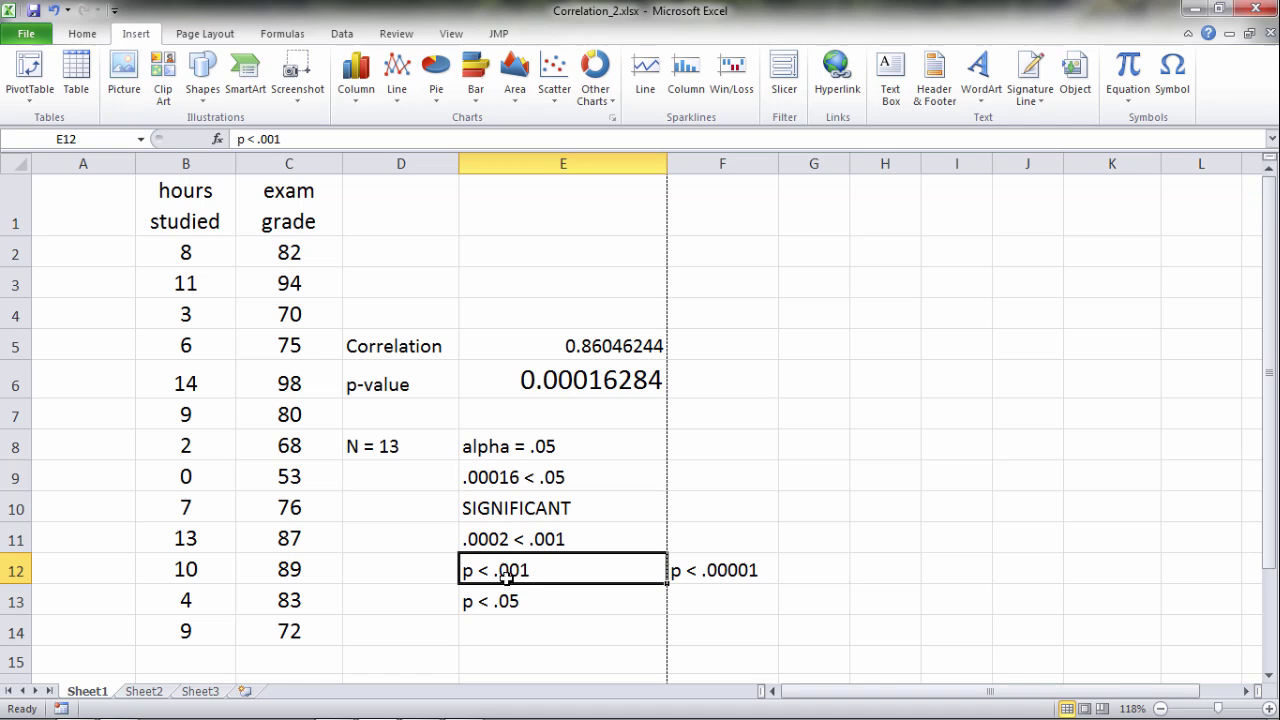
Step: Insert extra zeros into the E11 comparison note so it reads .0000002 < .001
{"action": "left_click", "coordinate": [566, 641]}
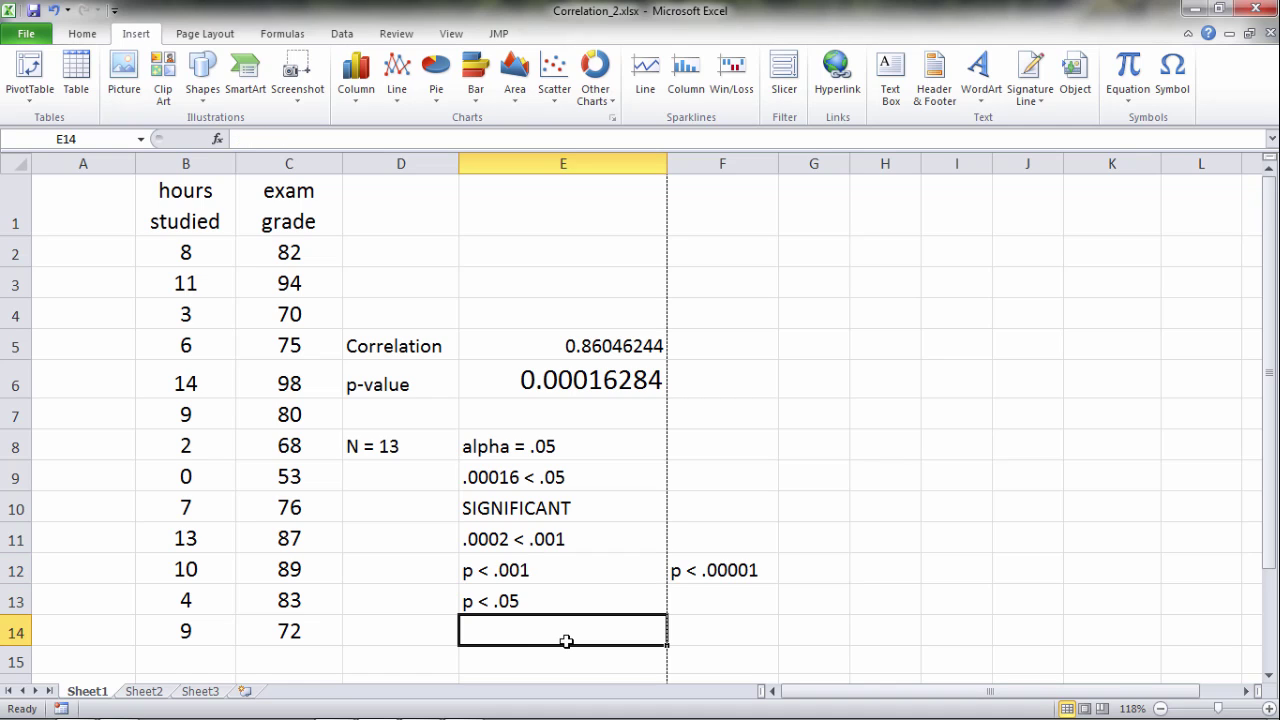
{"action": "double_click", "coordinate": [503, 540]}
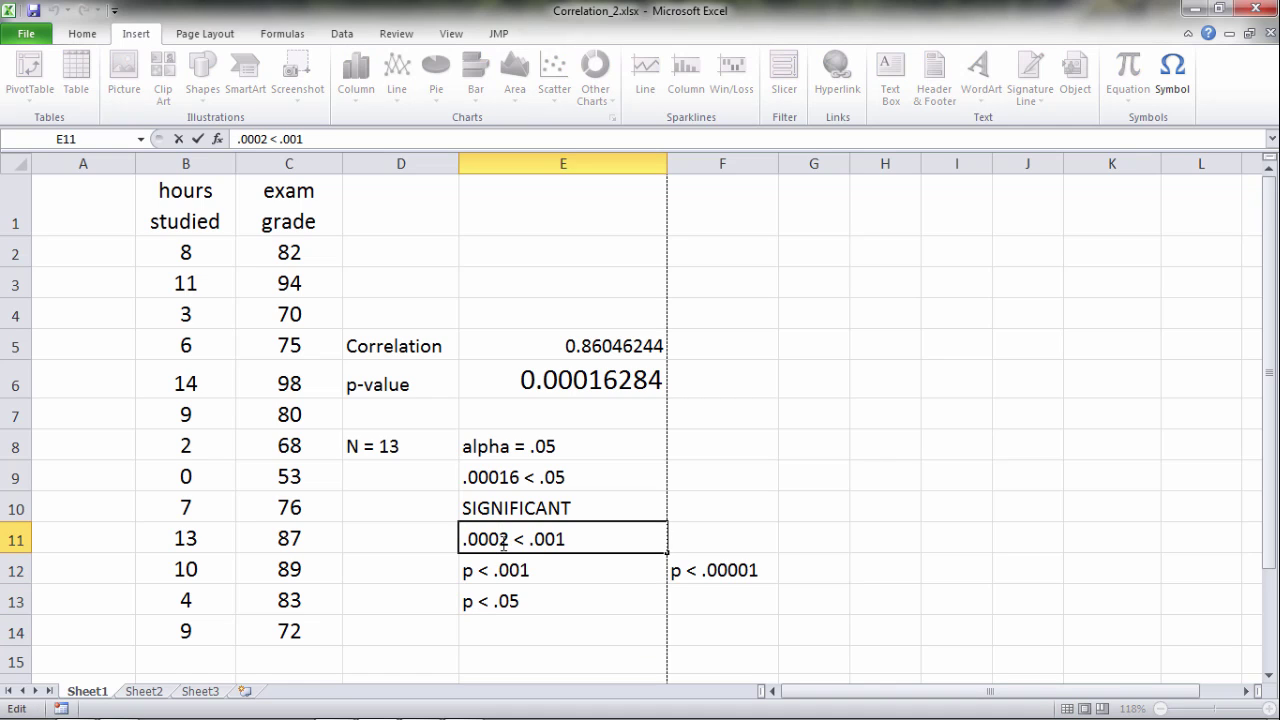
{"action": "type", "text": "0000"}
{"action": "left_click", "coordinate": [512, 575]}
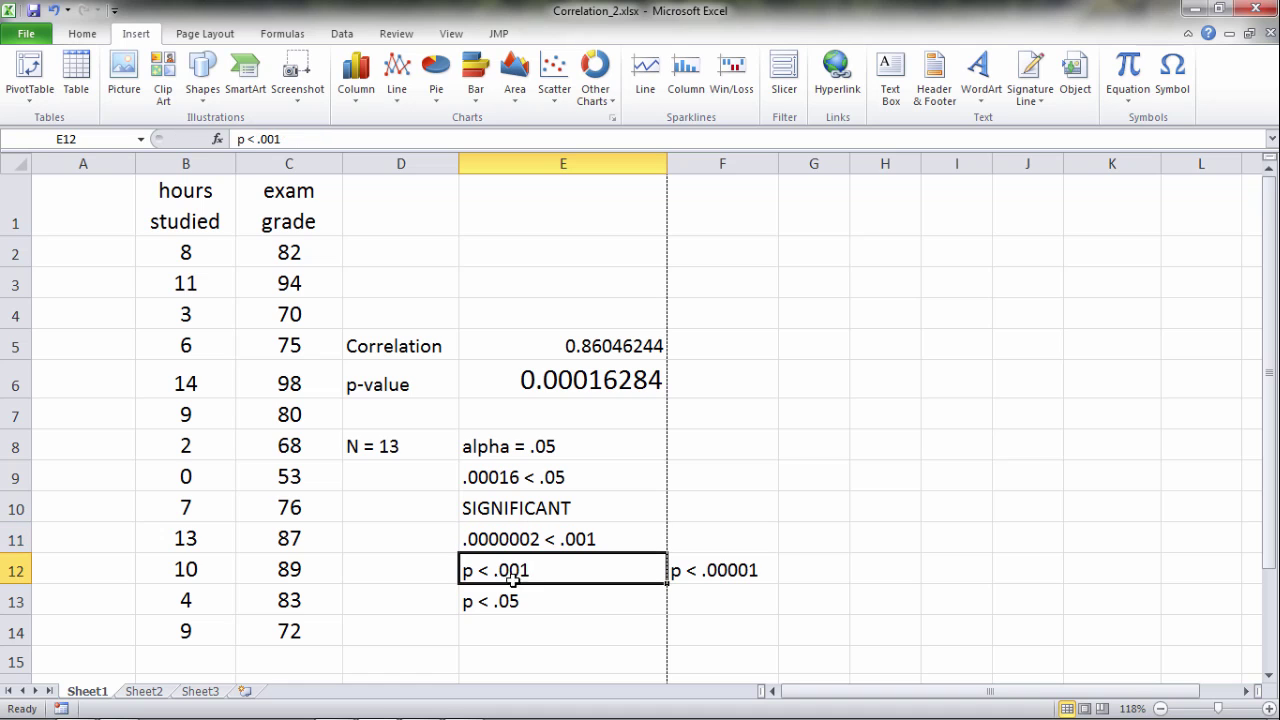